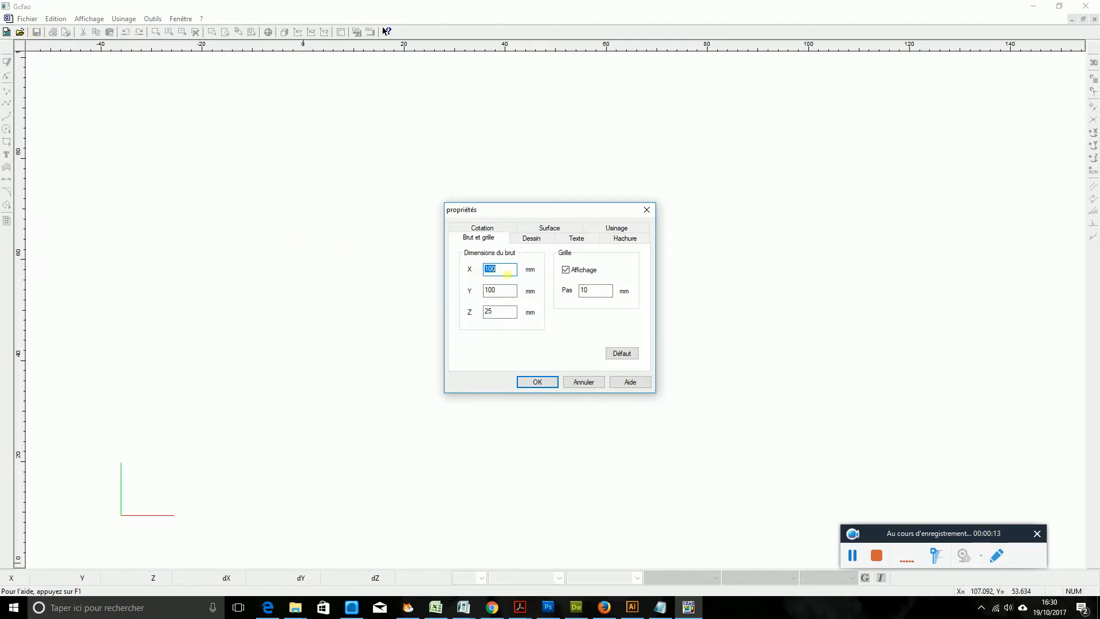
Set the stock dimensions to X 100, Y 50 and Z 6 mm.
key("shift+Home")
key("Tab")
left_click(538, 387)
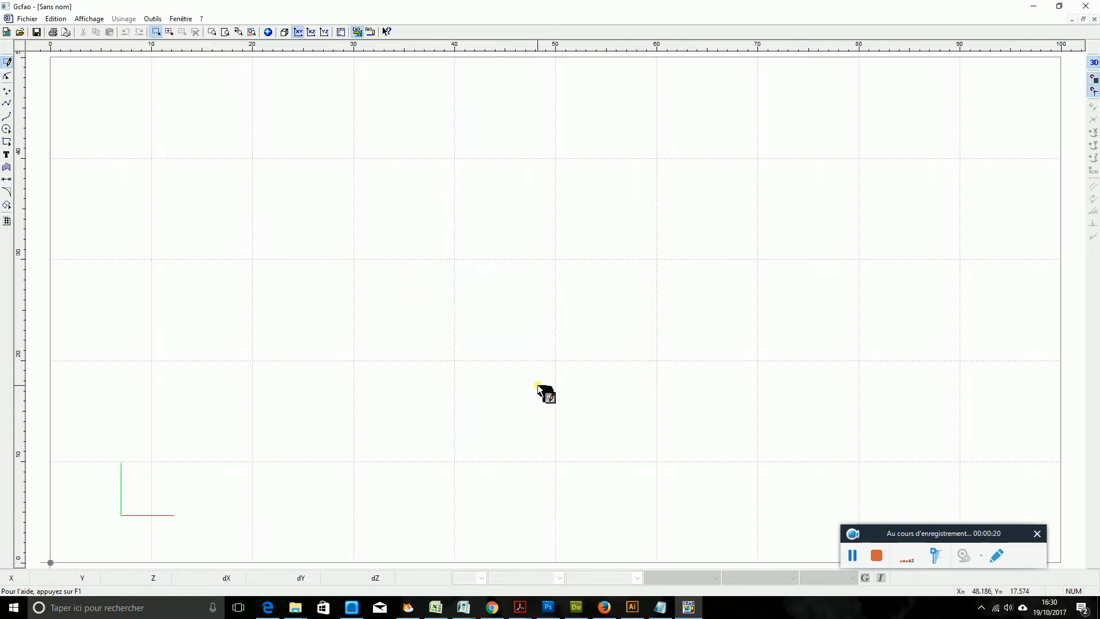
Switch to Illustrator, move the minion image aside from the traced outlines and copy all the traced paths.
left_click(631, 608)
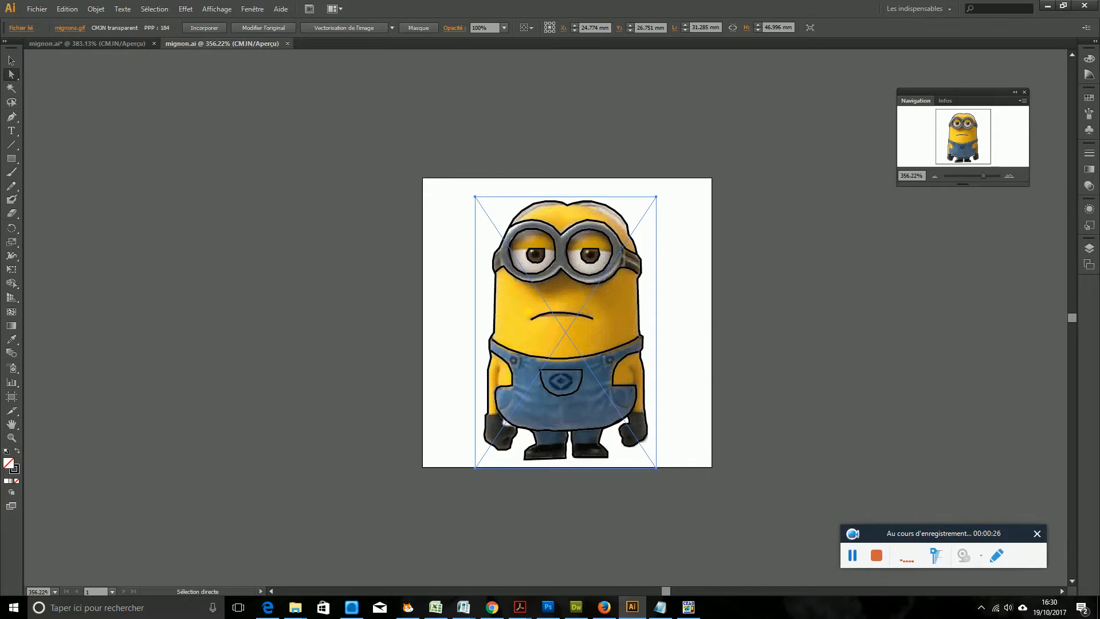
left_click_drag(526, 314, 324, 313)
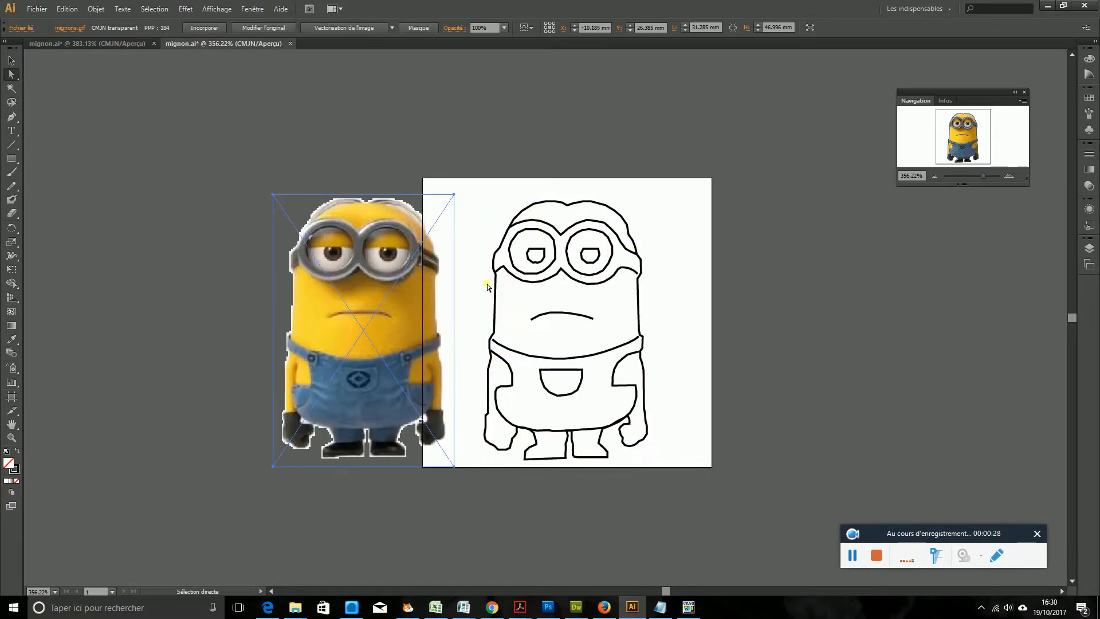
left_click_drag(472, 174, 701, 504)
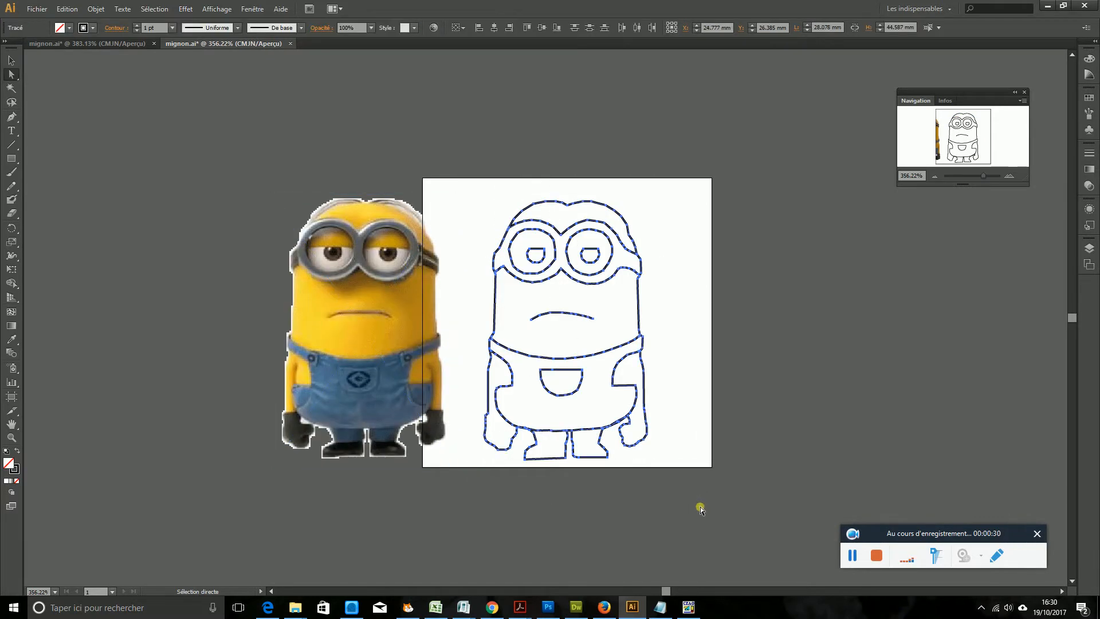
left_click(70, 9)
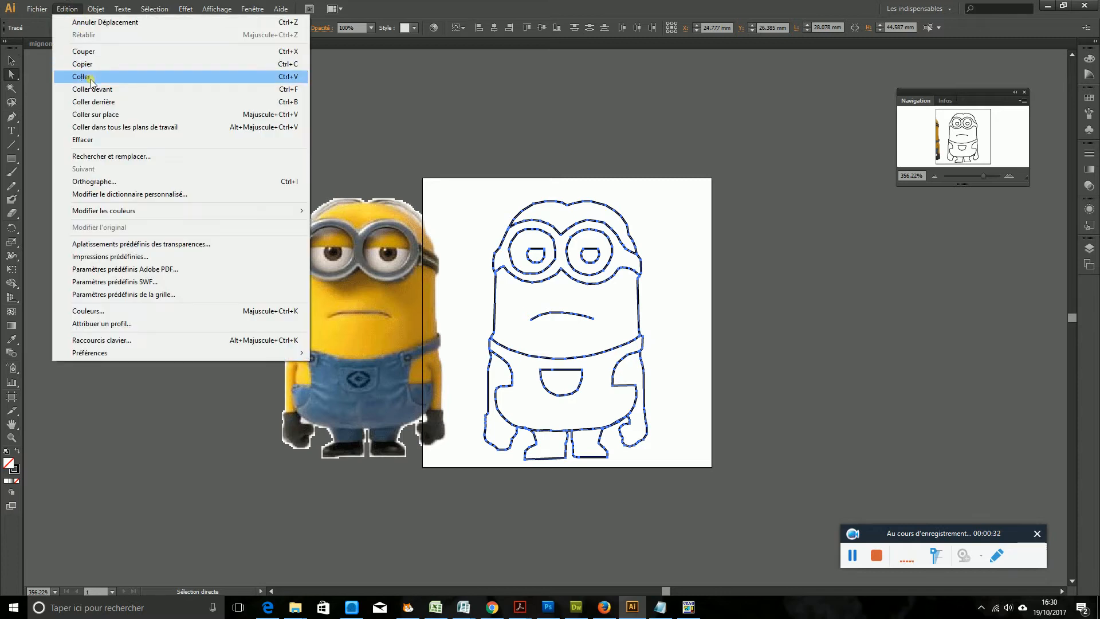
left_click(84, 66)
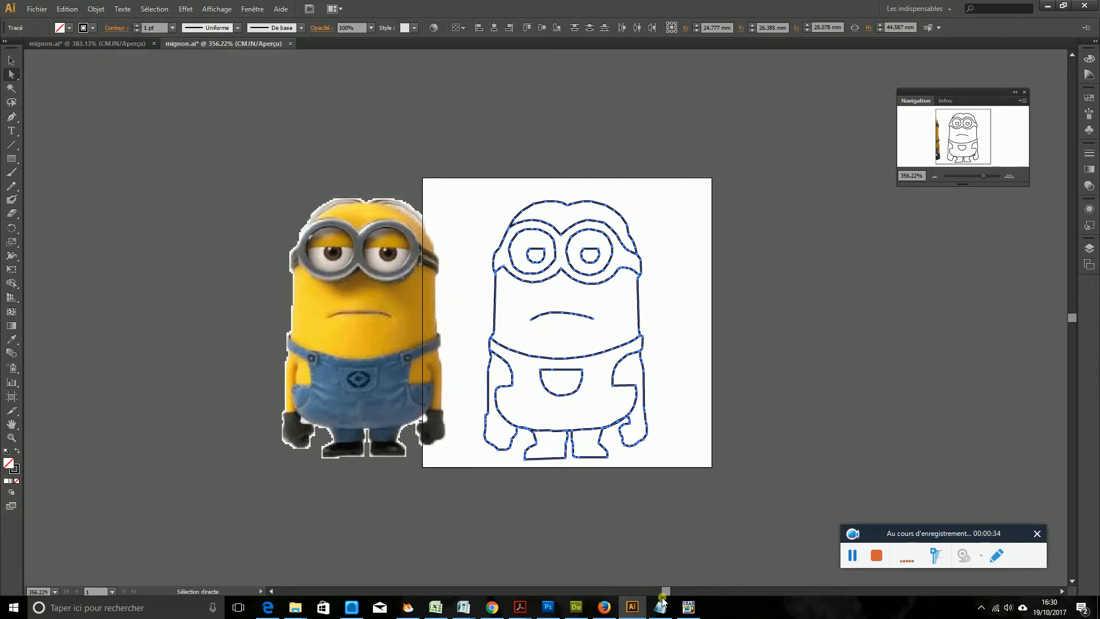
Return to Gcfao and paste the minion outline twice into the drawing.
left_click(691, 611)
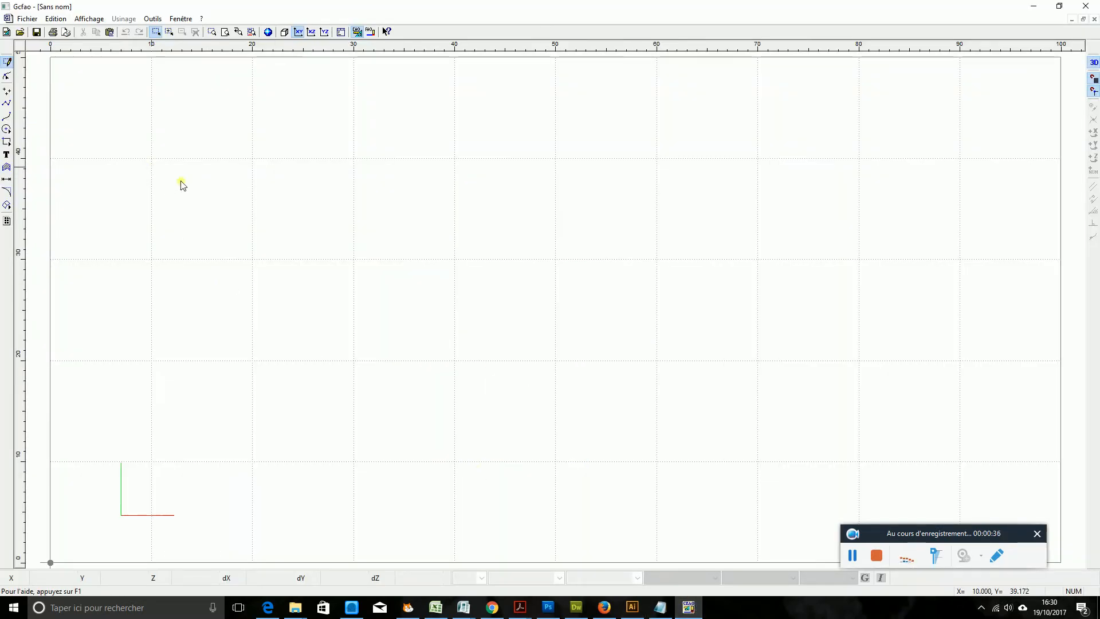
double_click(196, 213)
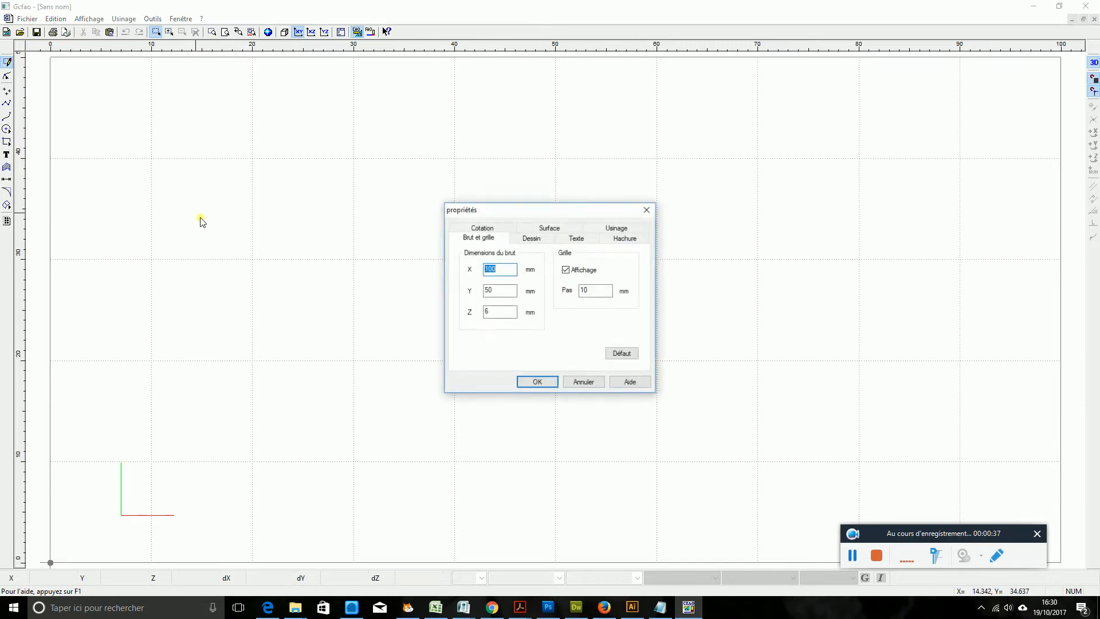
left_click(578, 381)
left_click(110, 32)
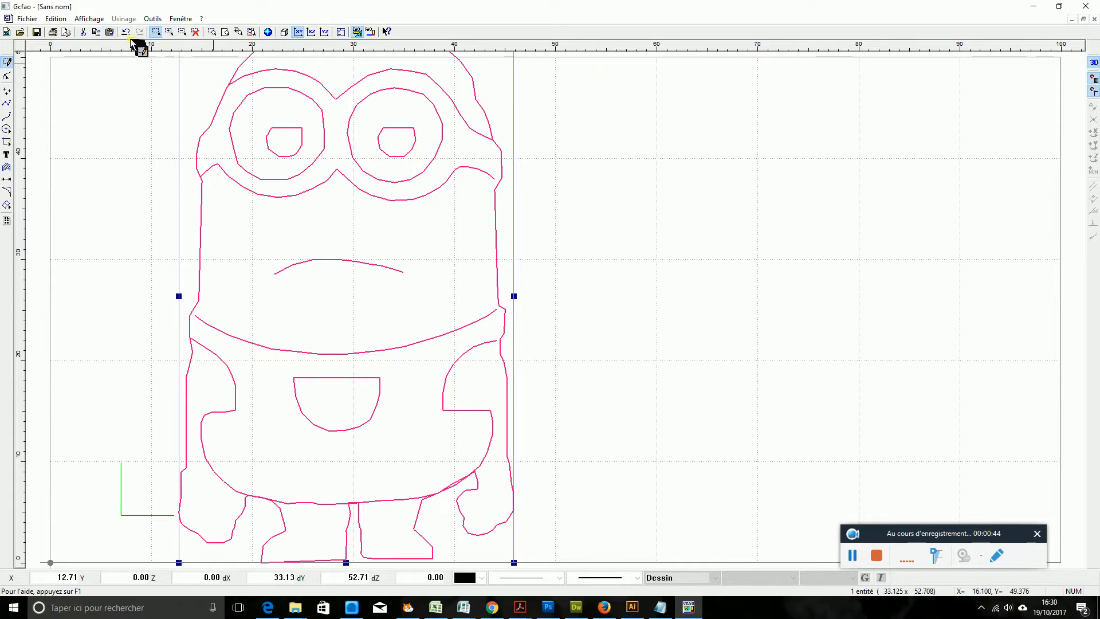
left_click(110, 32)
Separate the two pasted minions, moving one into the right half of the stock and the other towards its left edge.
left_click_drag(334, 123, 729, 129)
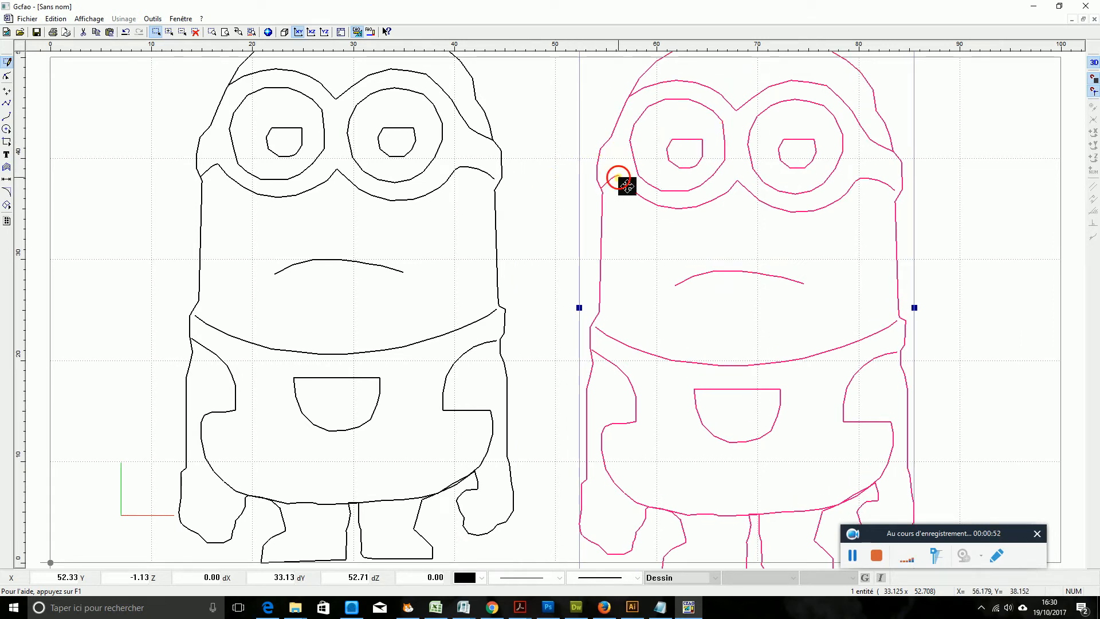
left_click_drag(621, 176, 682, 180)
left_click_drag(454, 184, 396, 187)
Align the two minions with each other vertically by their centres.
left_click(654, 182)
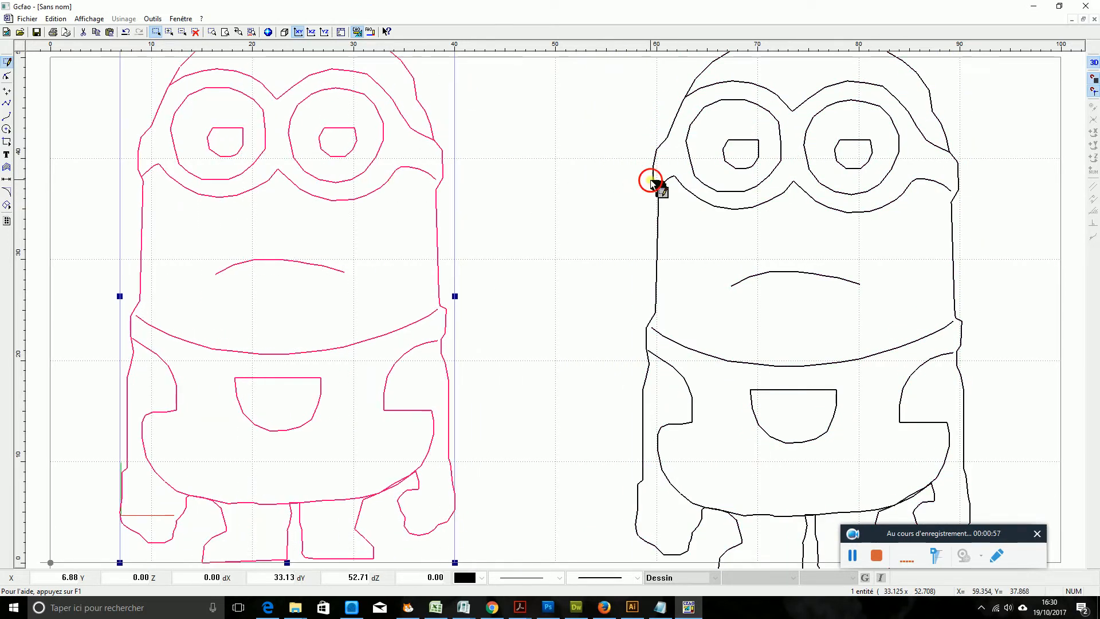
left_click(445, 179, "shift")
right_click(446, 181)
mouse_move(477, 211)
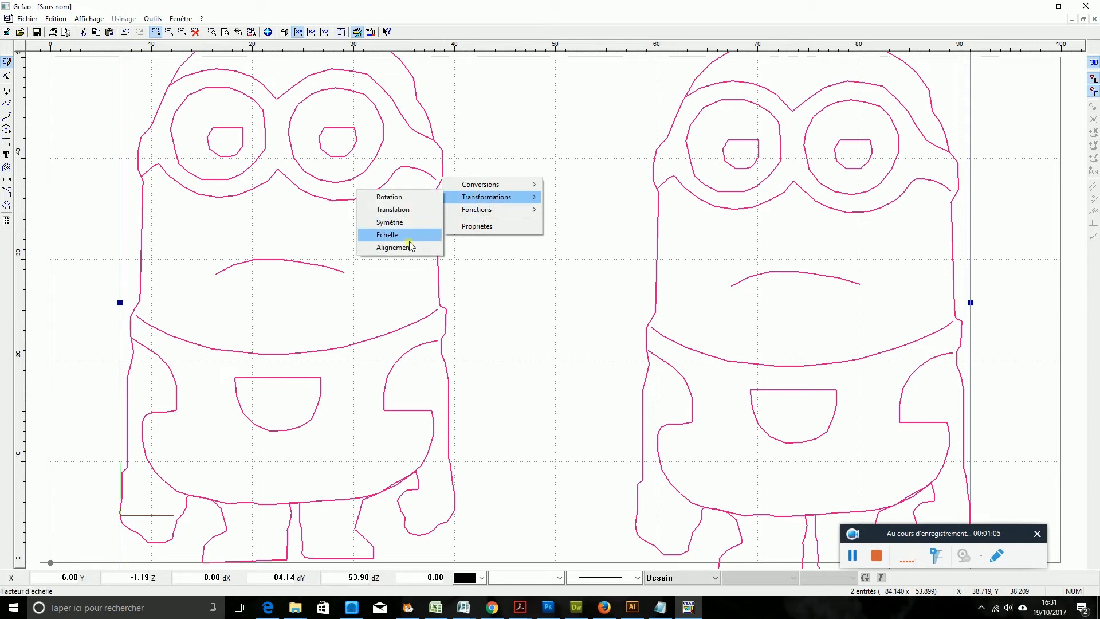
left_click(410, 250)
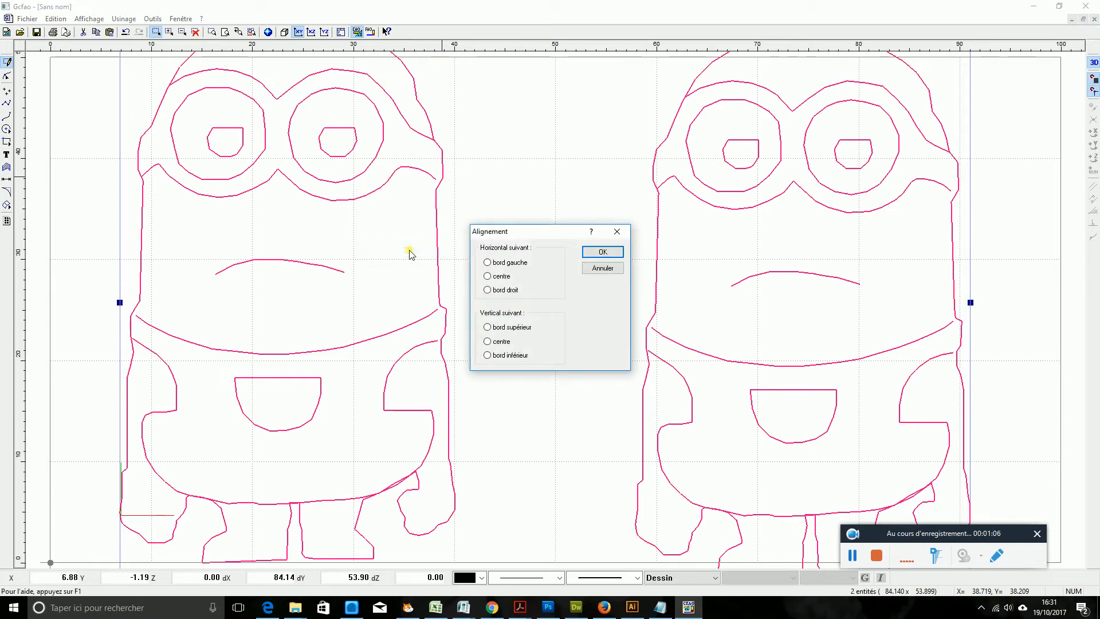
left_click(502, 342)
left_click(603, 252)
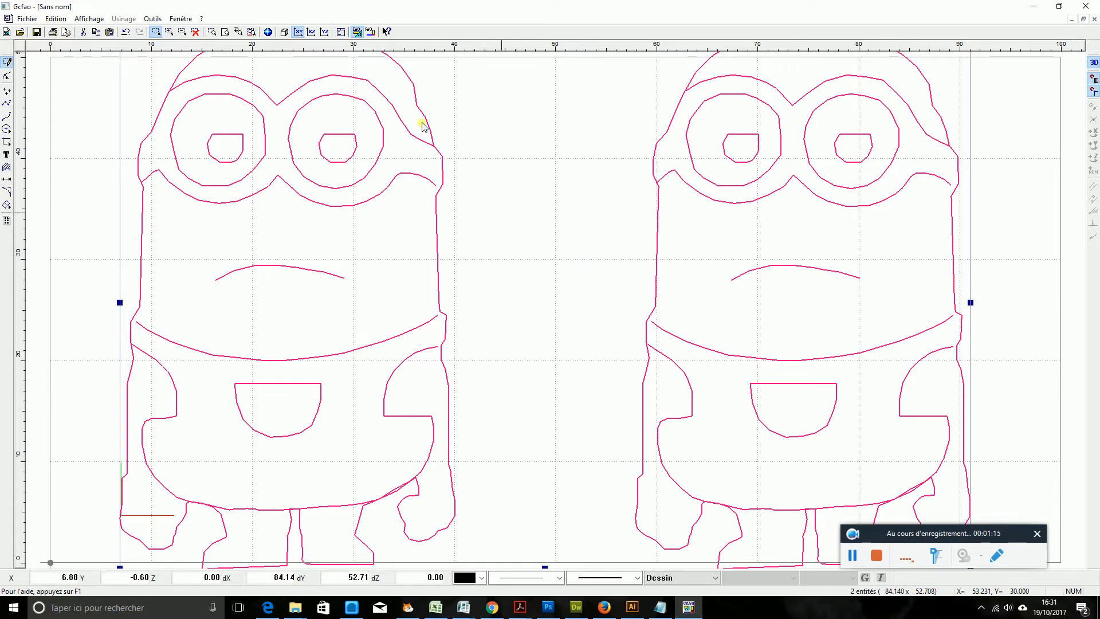
Scale both minions down together to about 76 × 47.6 mm and move them inside the stock outline.
left_click(212, 33)
left_click(502, 179)
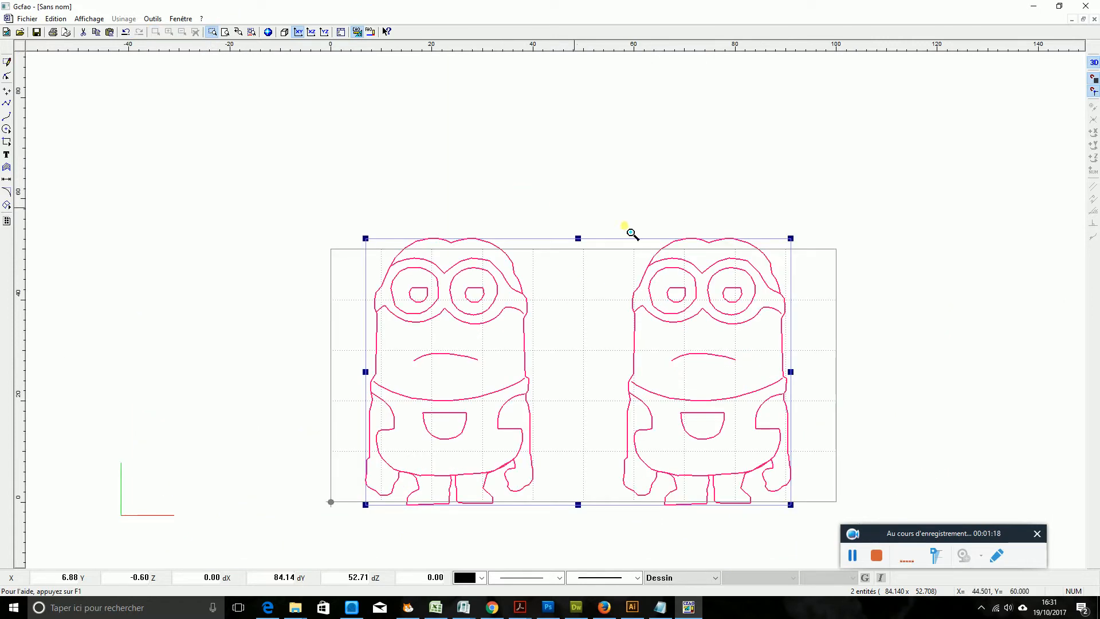
left_click(8, 62)
left_click_drag(305, 183, 808, 532)
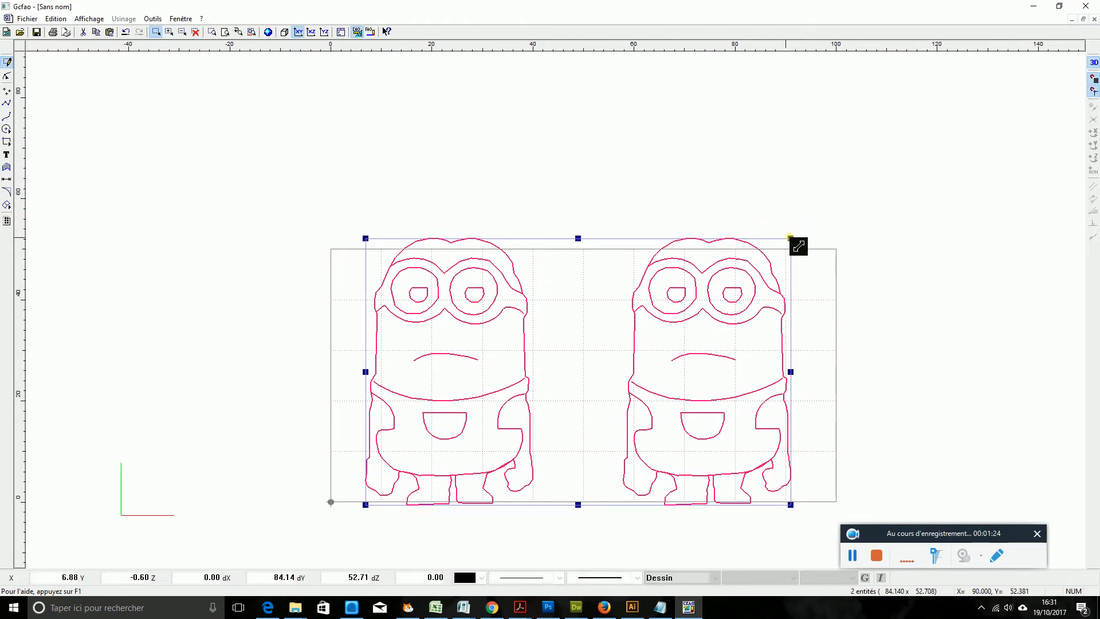
left_click_drag(798, 246, 778, 271)
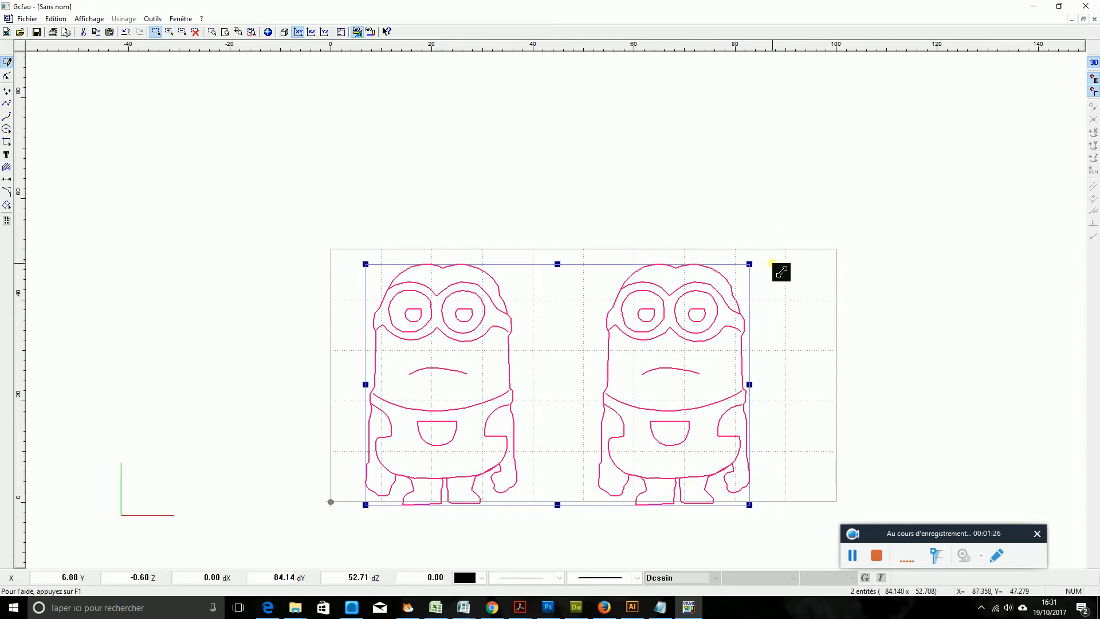
left_click_drag(729, 302, 751, 295)
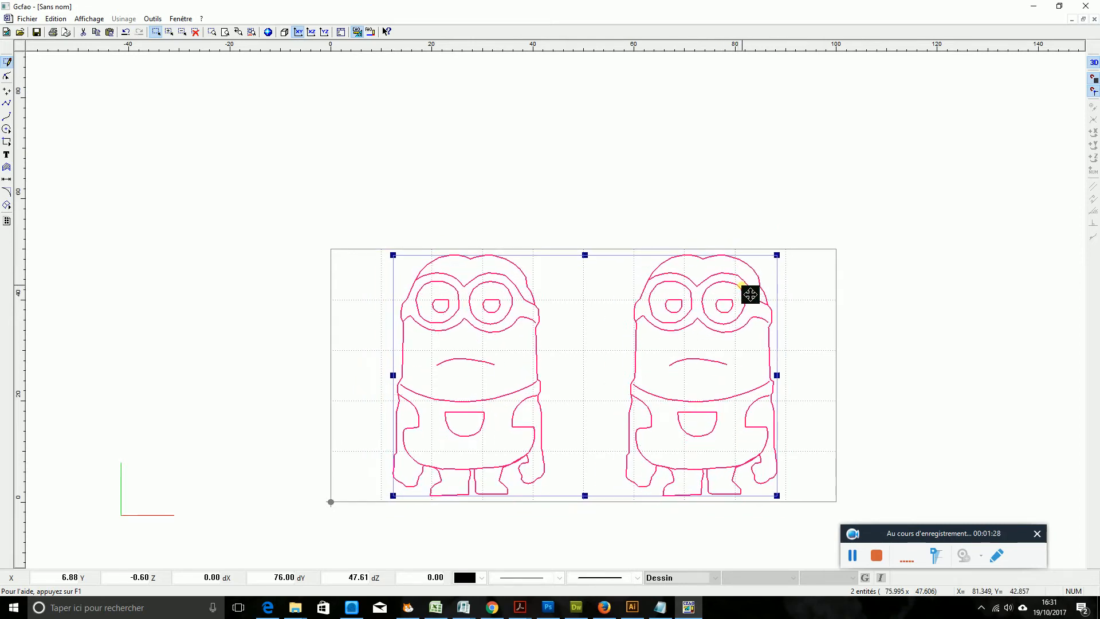
left_click(677, 245)
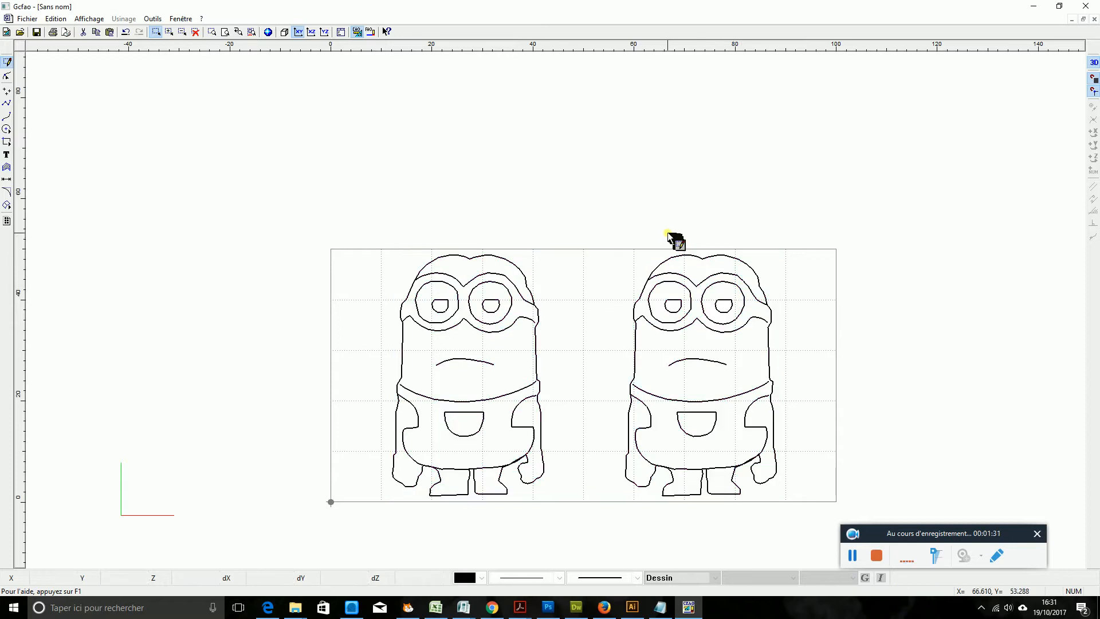
Ungroup the left minion into separate entities.
left_click(224, 32)
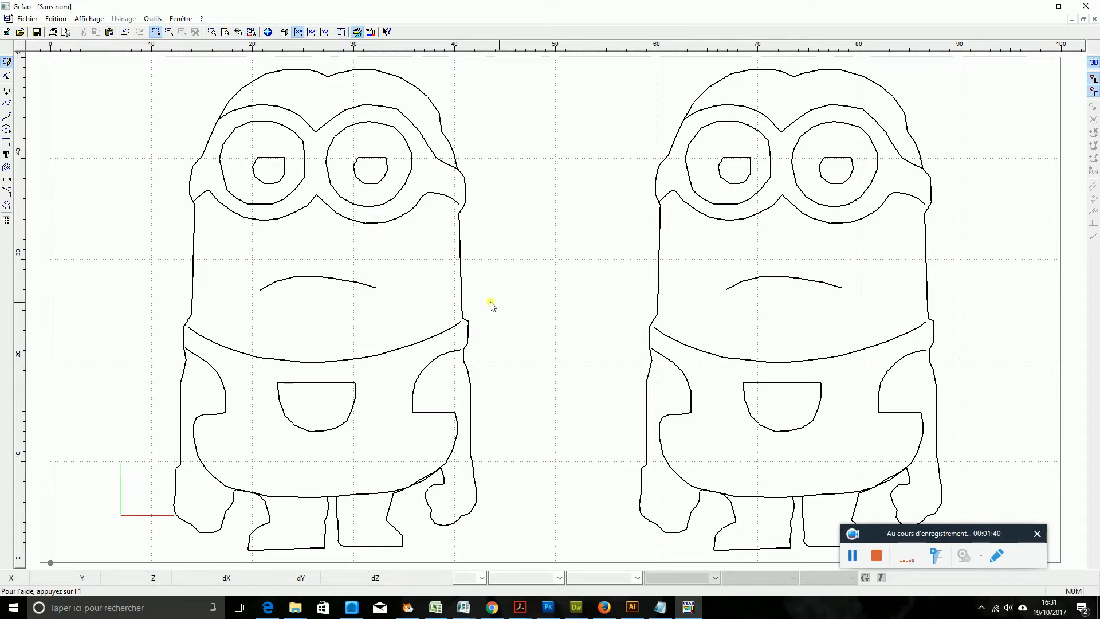
left_click(275, 221)
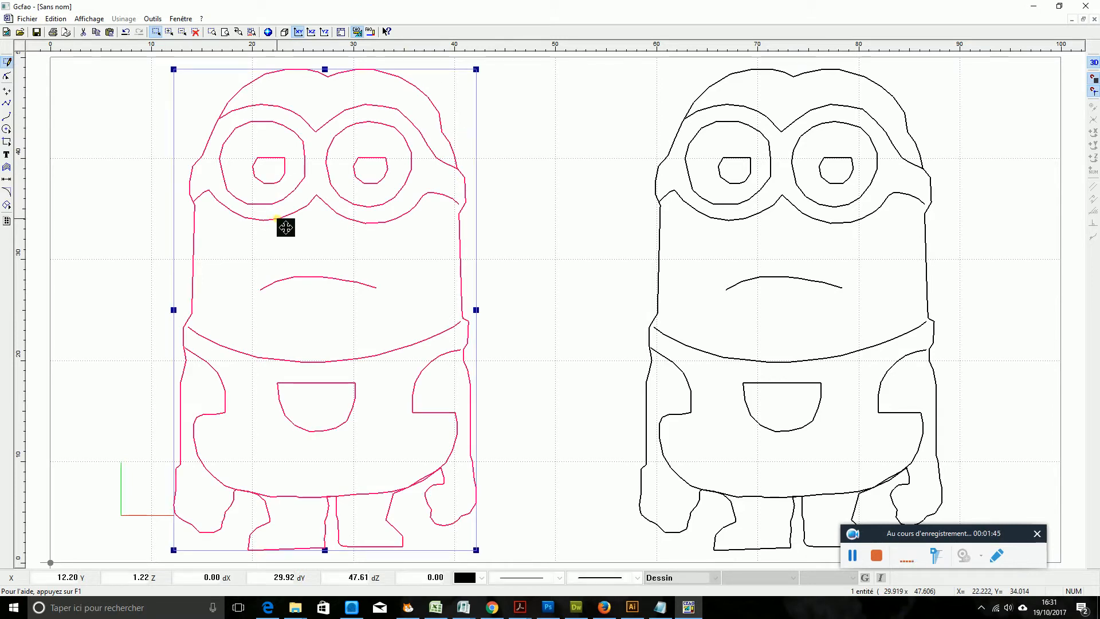
left_click(55, 18)
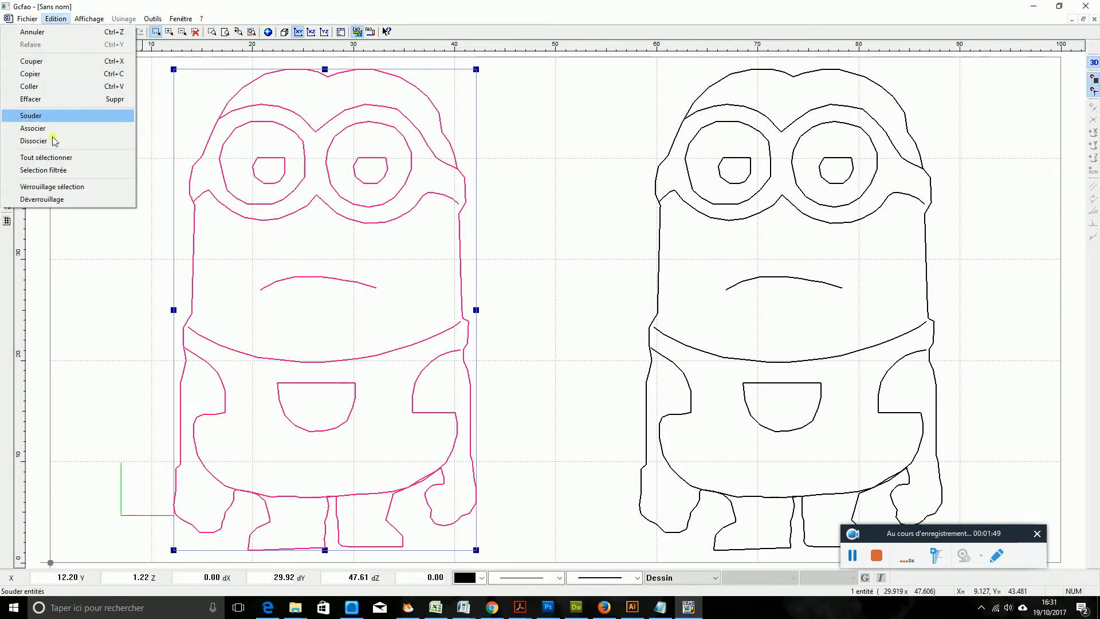
left_click(56, 140)
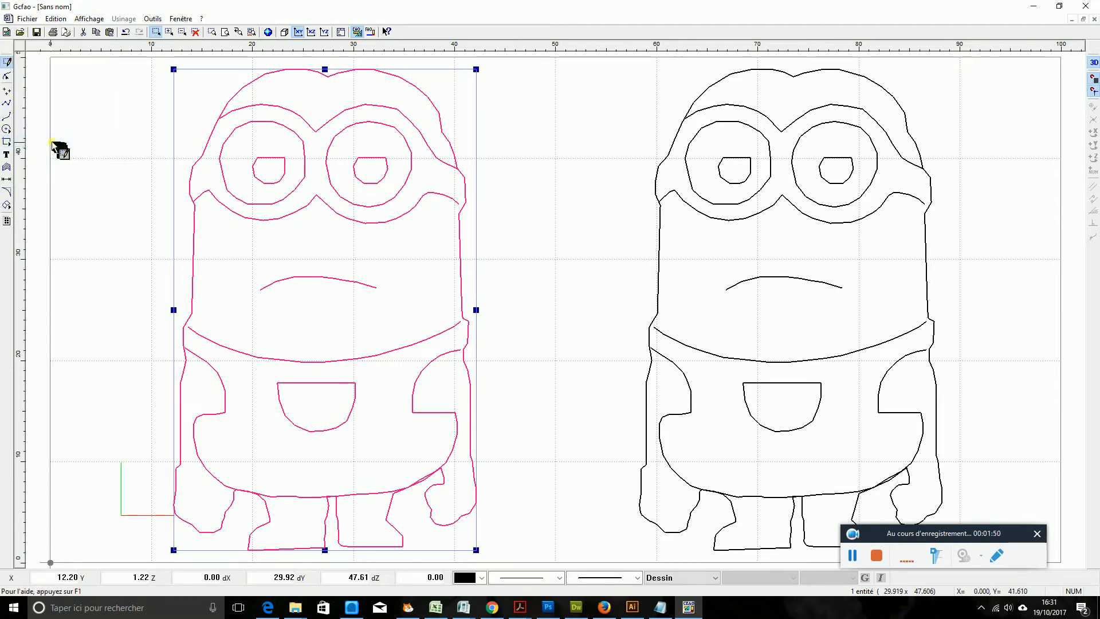
Delete the goggle contours and both eyes from the left minion.
left_click(222, 207)
key("Delete")
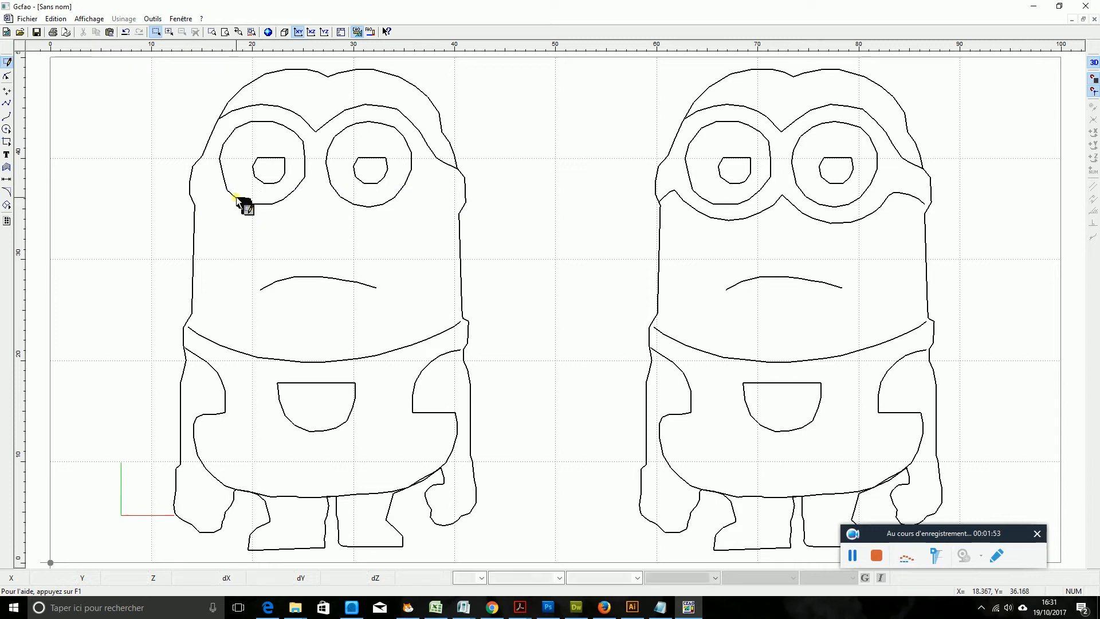
left_click(238, 199)
key("Delete")
left_click(258, 176)
key("Delete")
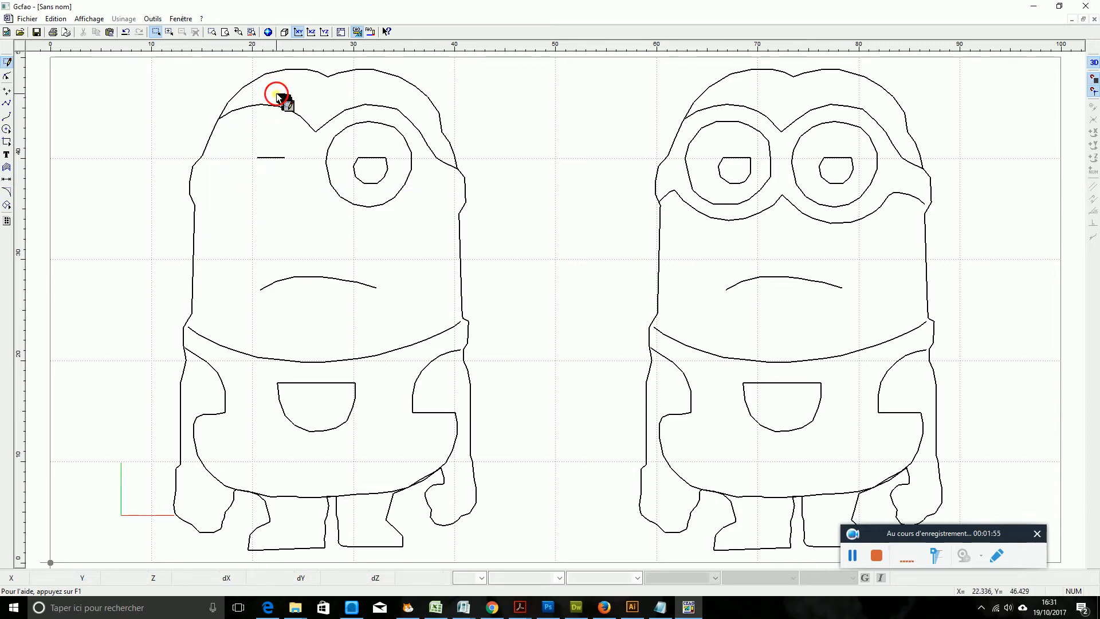
left_click_drag(277, 98, 438, 281)
key("Delete")
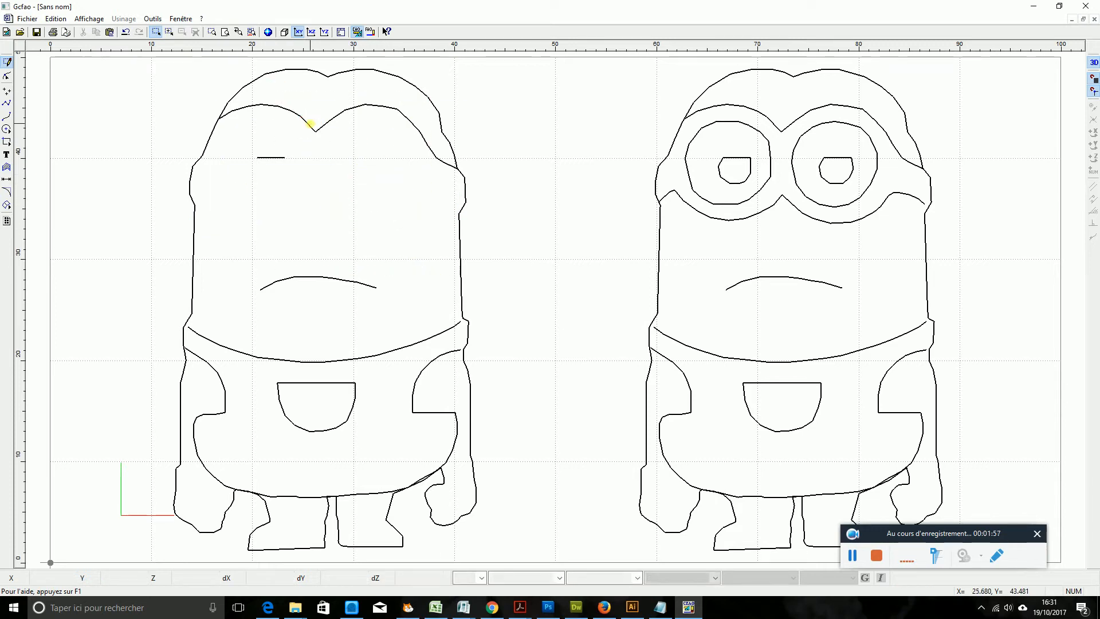
left_click(310, 126)
key("Delete")
left_click(283, 159)
key("Delete")
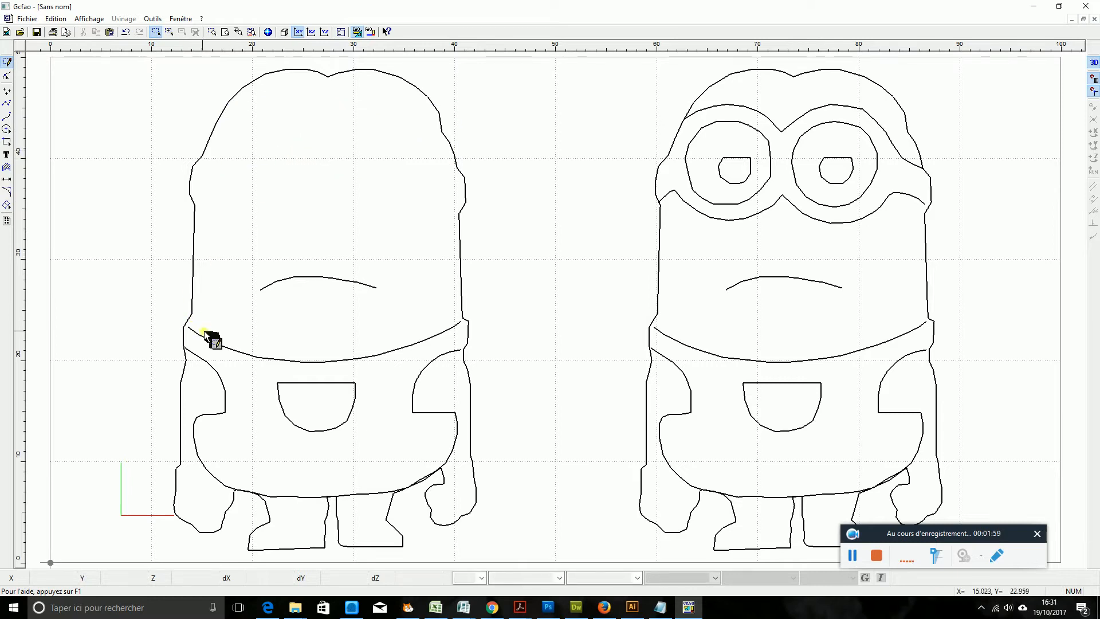
Delete the pocket, mouth, waist curve and overalls outline from the left minion, keeping only its outer silhouette.
left_click_drag(205, 319, 359, 464)
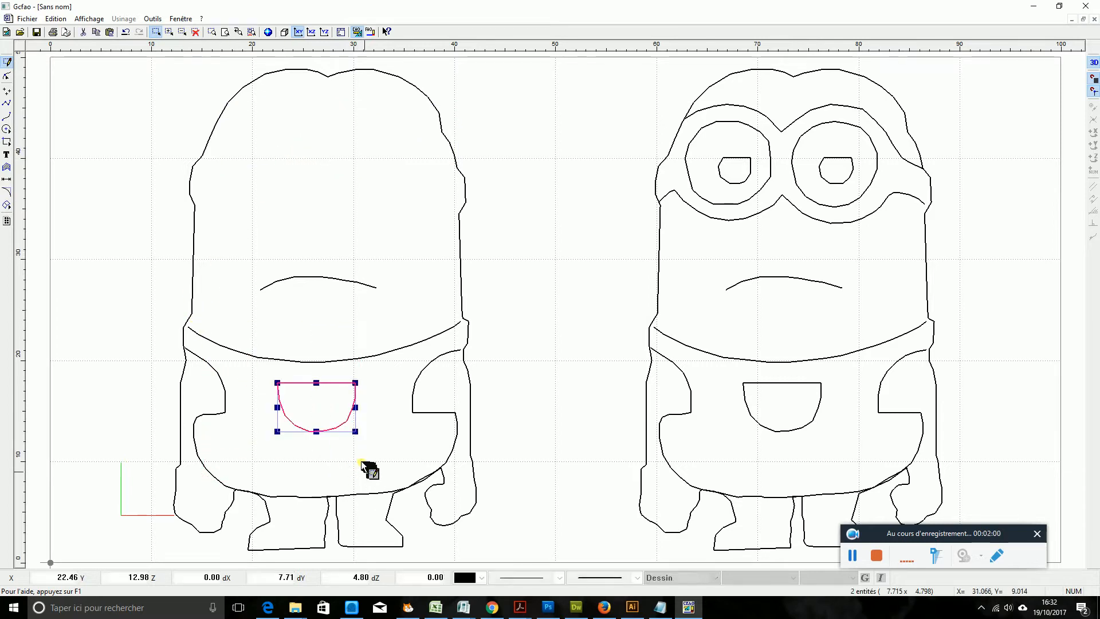
key("Delete")
left_click(318, 286)
key("Delete")
left_click(312, 362)
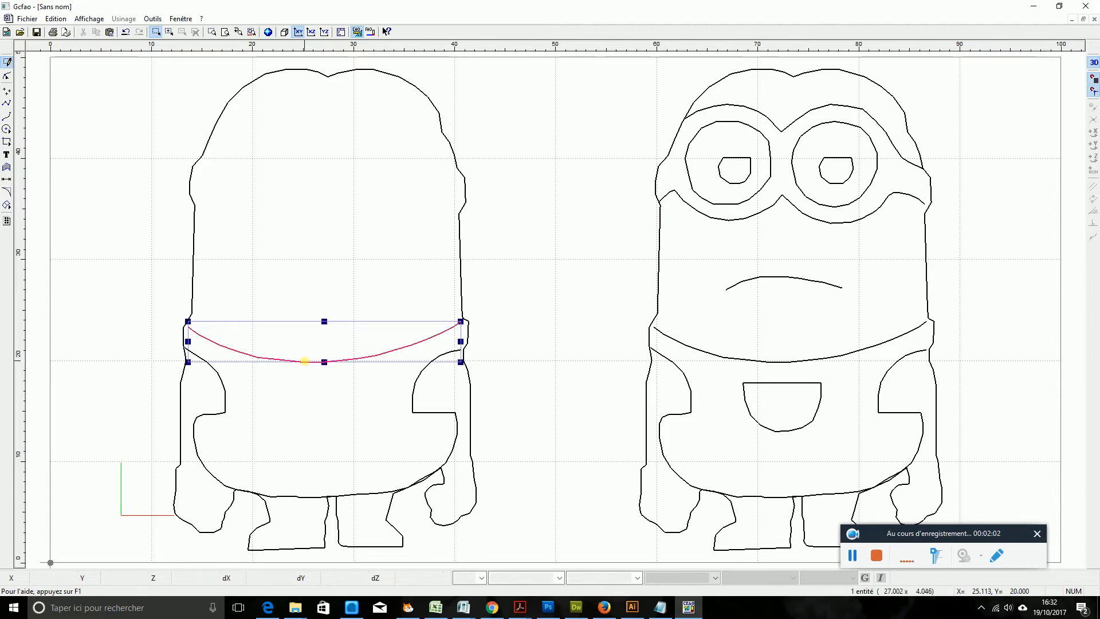
key("Delete")
left_click(226, 392)
key("Delete")
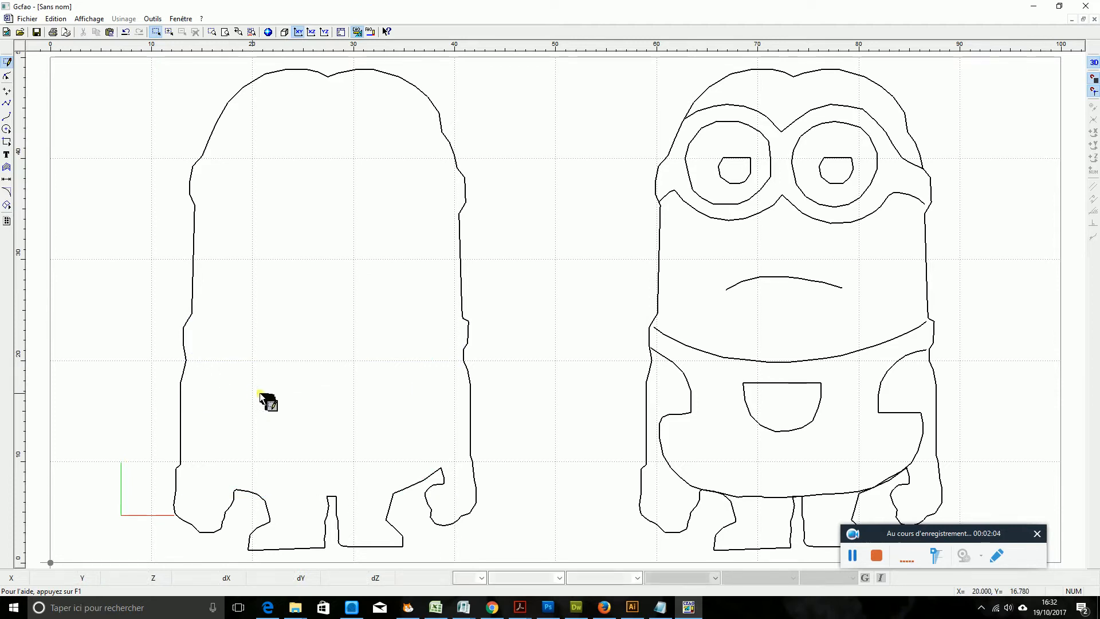
Ungroup the right minion into separate entities.
left_click(701, 127)
right_click(702, 128)
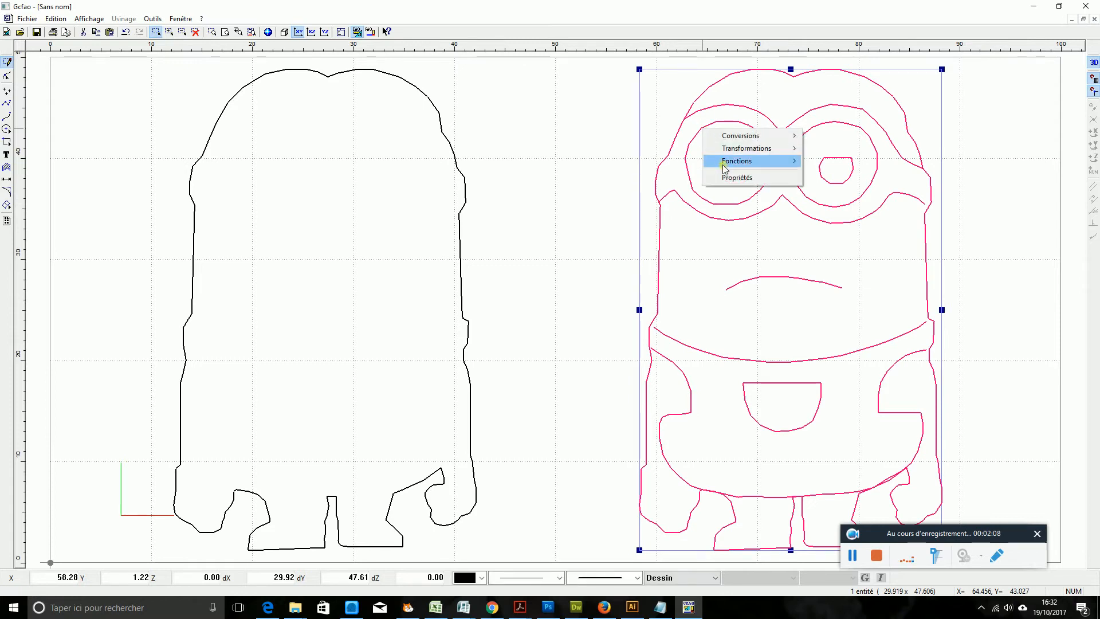
left_click(733, 113)
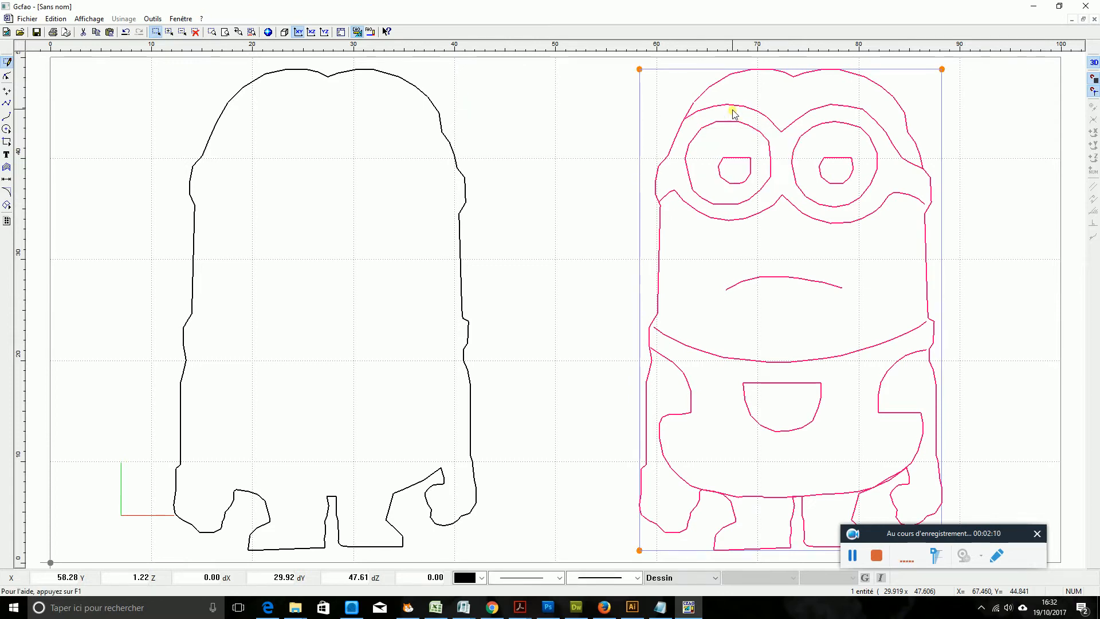
left_click(56, 18)
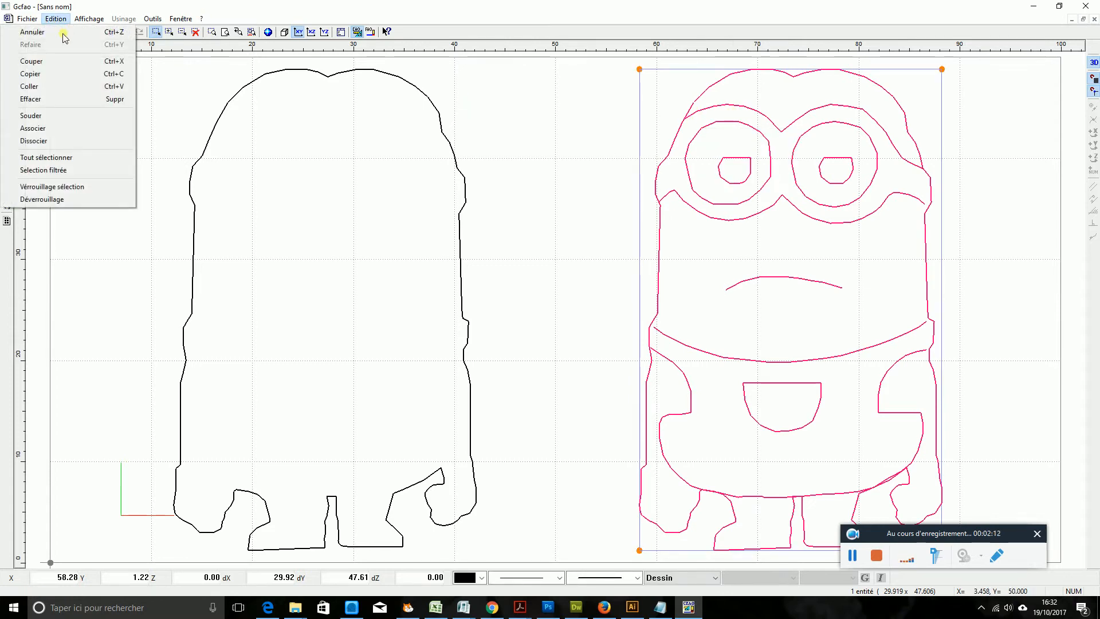
left_click(72, 140)
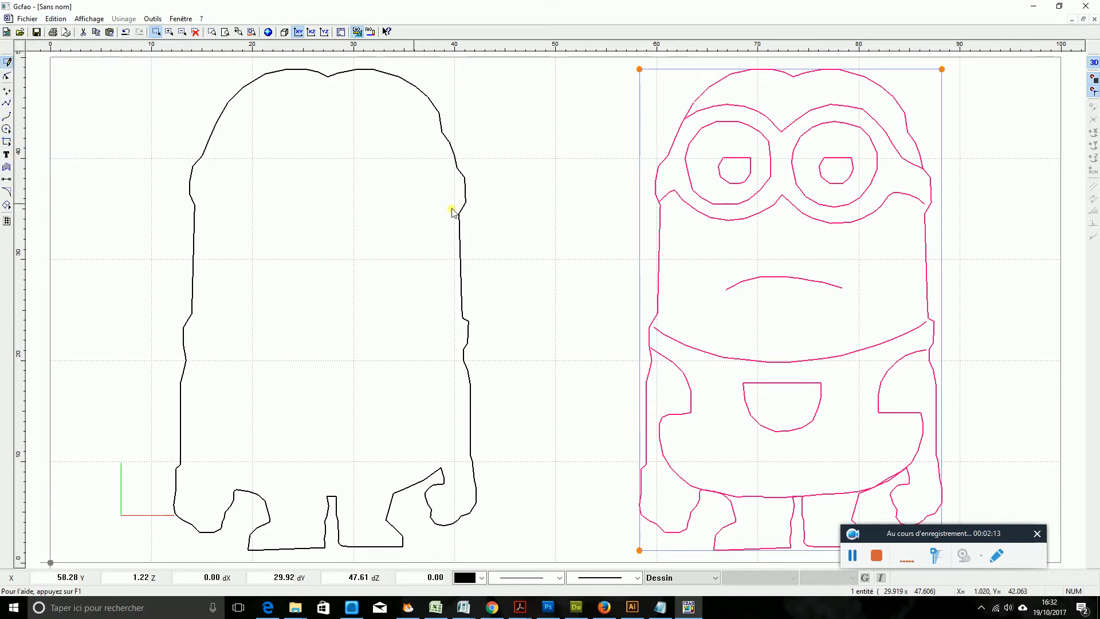
Check that the right minion's outline and mouth can be selected as separate entities, and clear the selection.
left_click(718, 108)
left_click(716, 78)
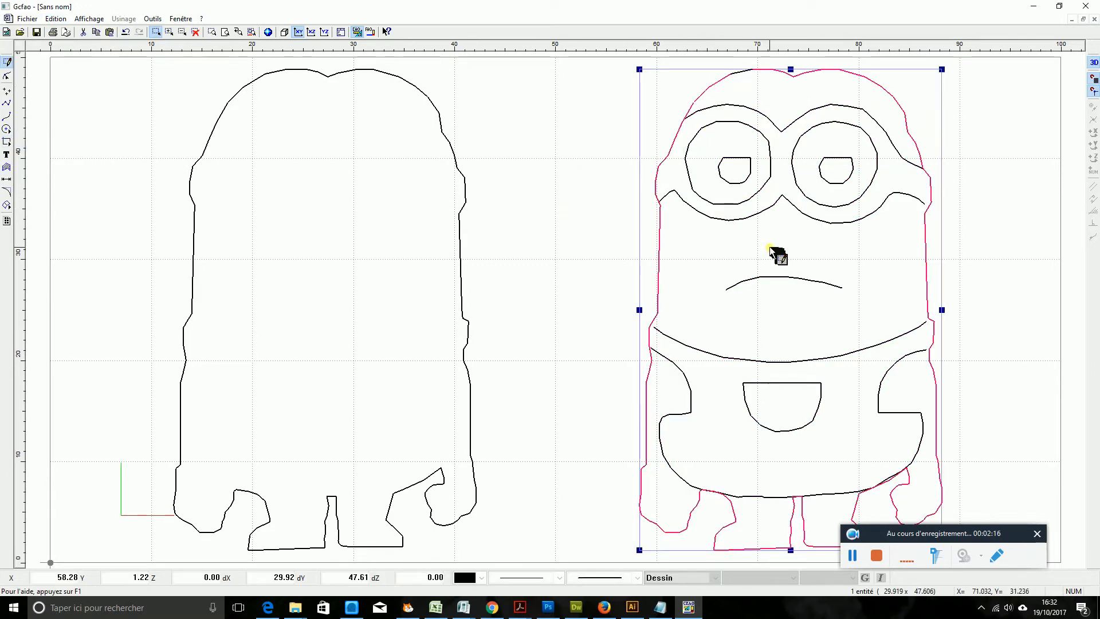
left_click(779, 281)
left_click(531, 307)
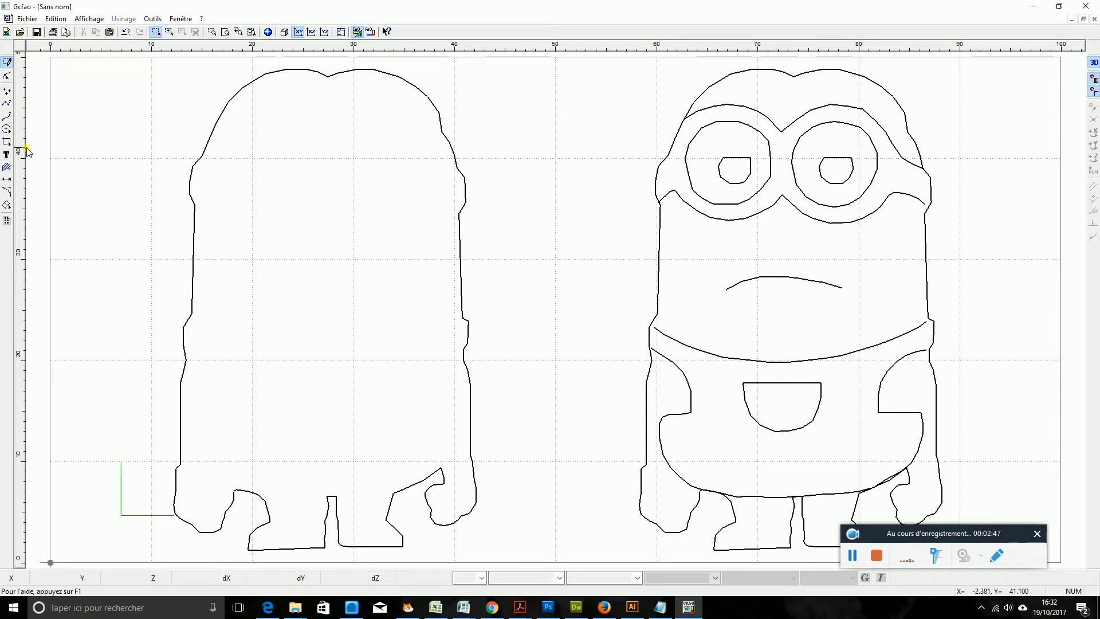
Draw two overlapping rectangles inside the left silhouette: a lower one about 15.1 × 27.1 mm and an upper one about 13 × 17.5 mm.
left_click(6, 142)
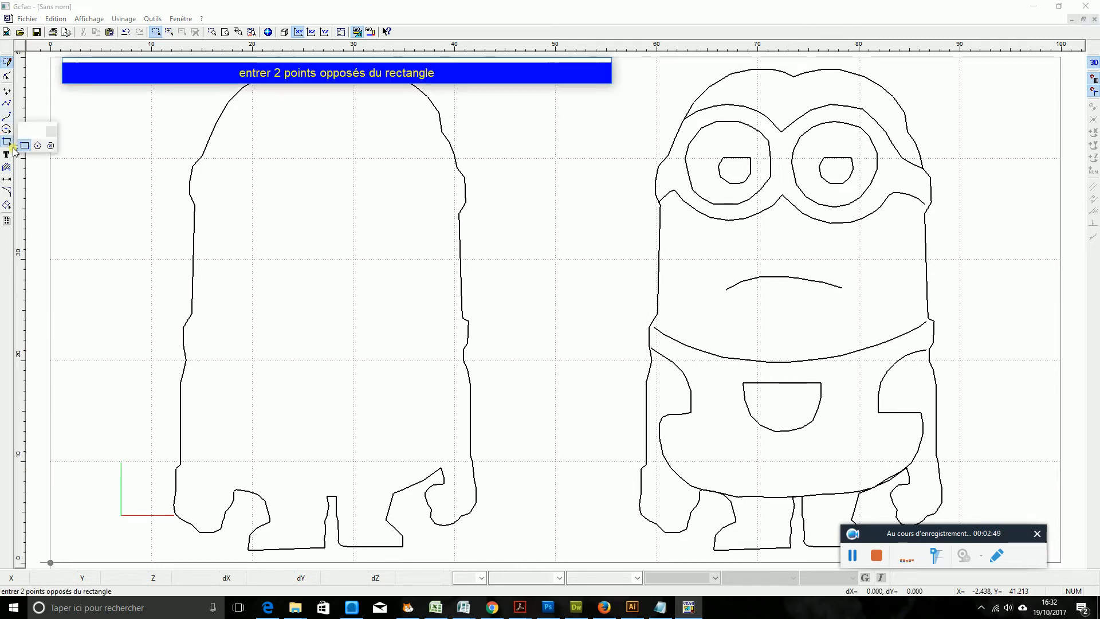
left_click(253, 267)
left_click(405, 540)
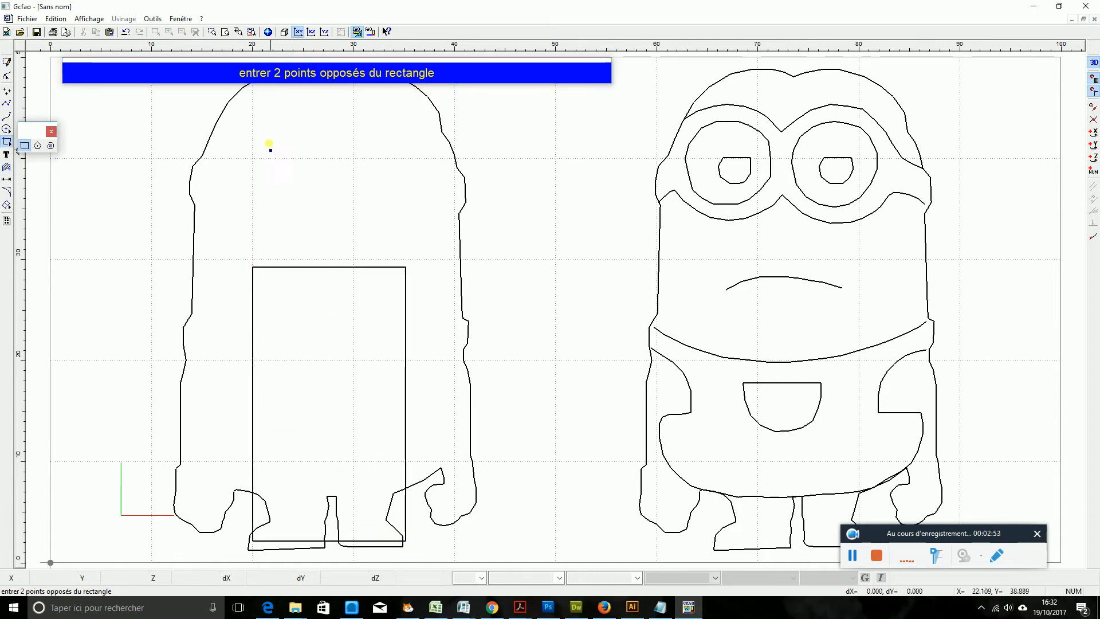
left_click(259, 118)
left_click(390, 295)
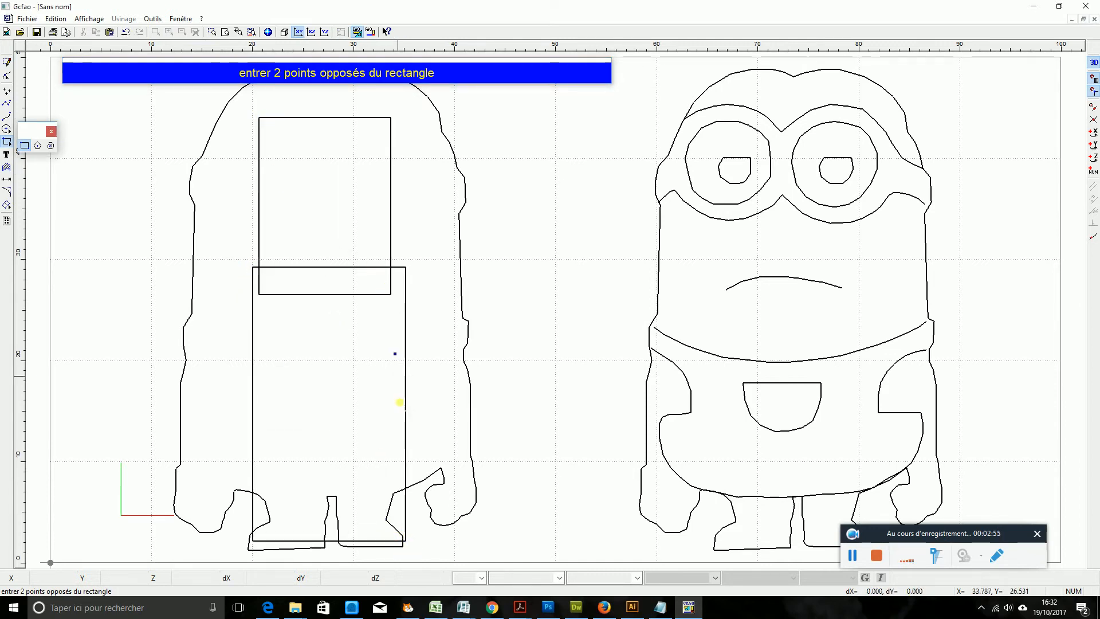
Set the lower rectangle's dimensions to 13.42 mm in X and 30 mm in Y.
left_click(8, 62)
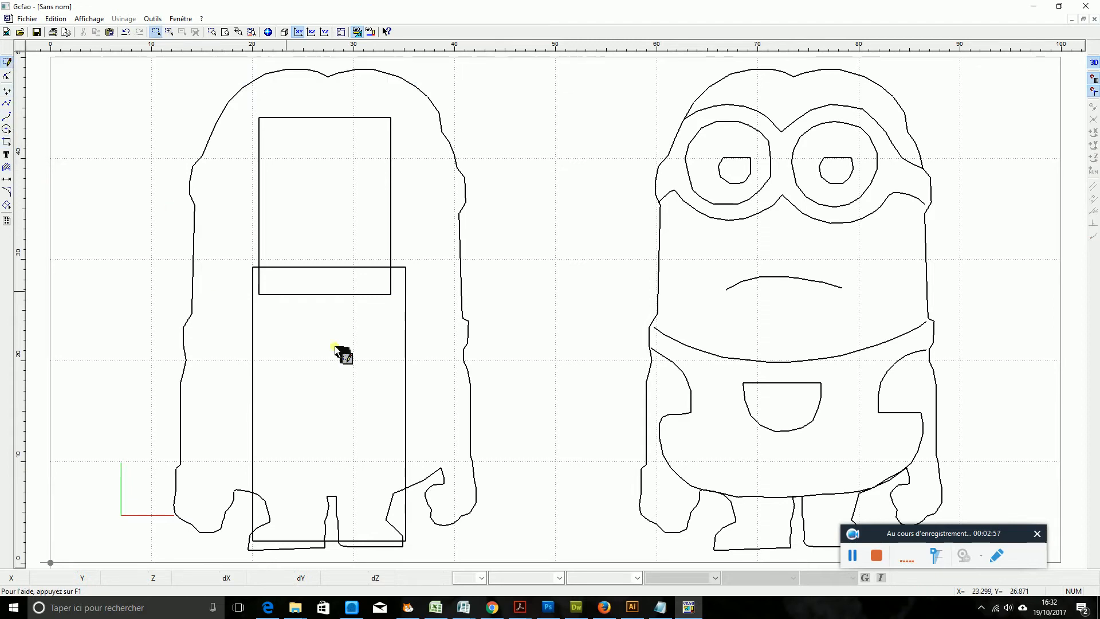
left_click(413, 371)
right_click(412, 372)
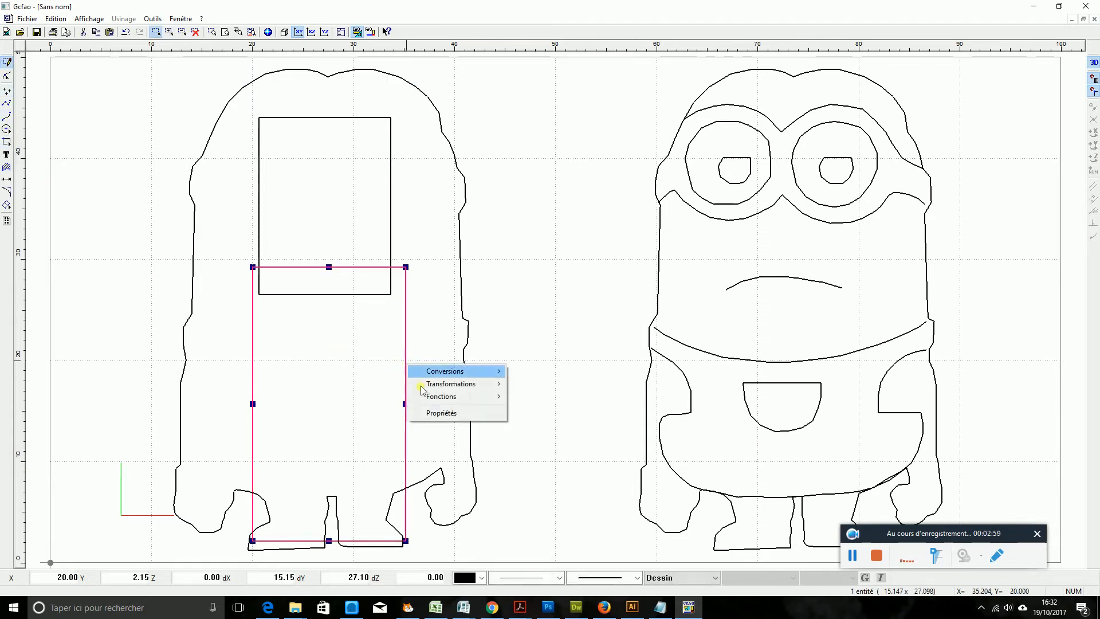
left_click(435, 413)
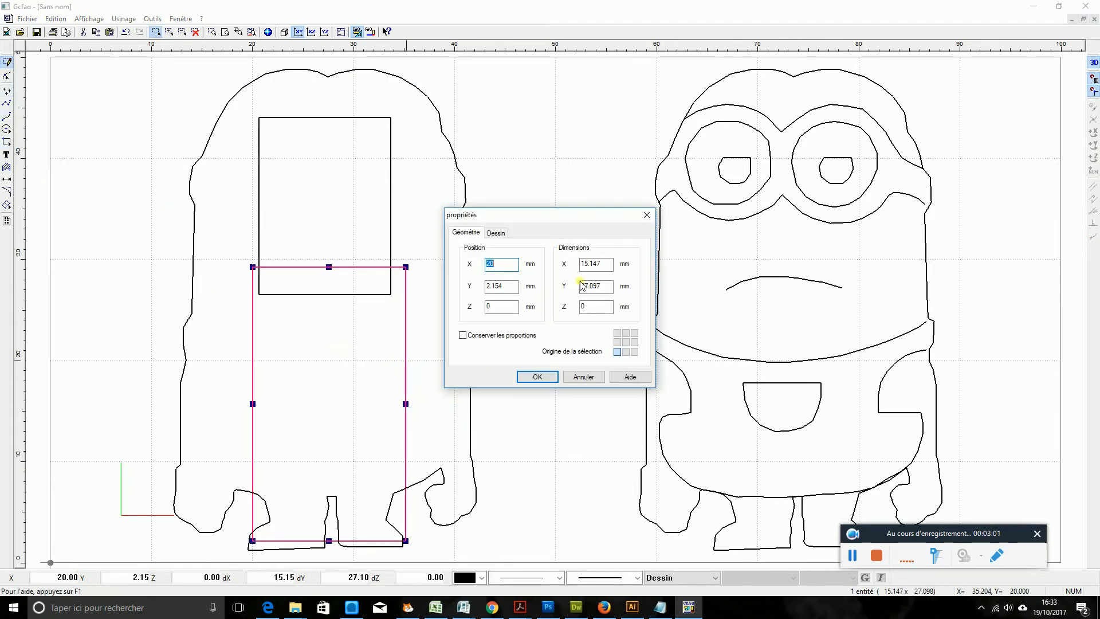
left_click_drag(608, 265, 412, 252)
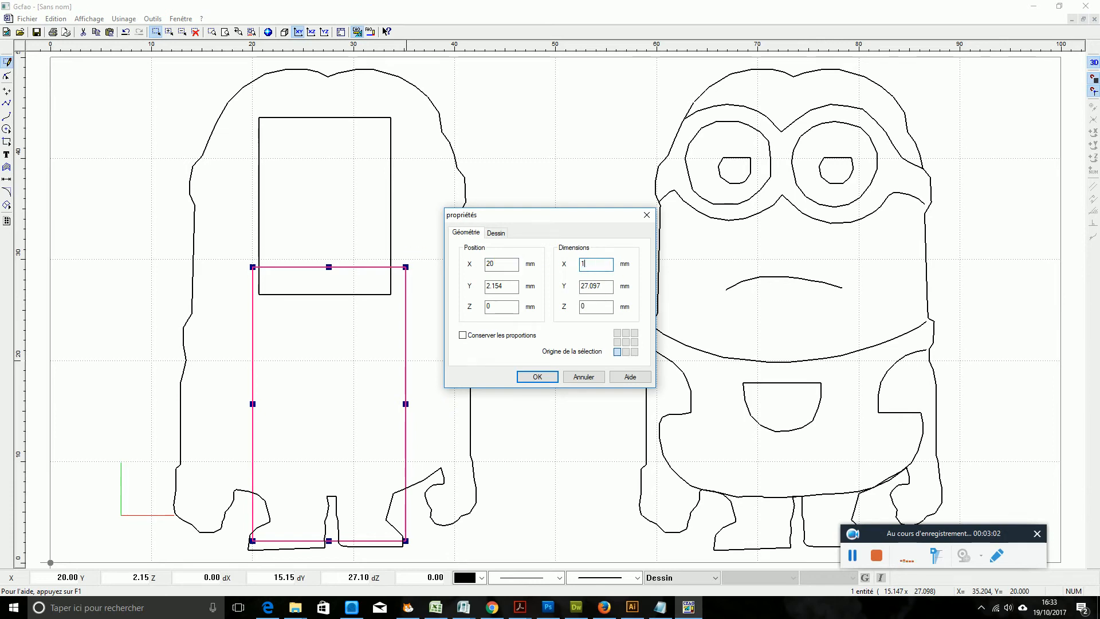
double_click(583, 286)
type("30")
key("Return")
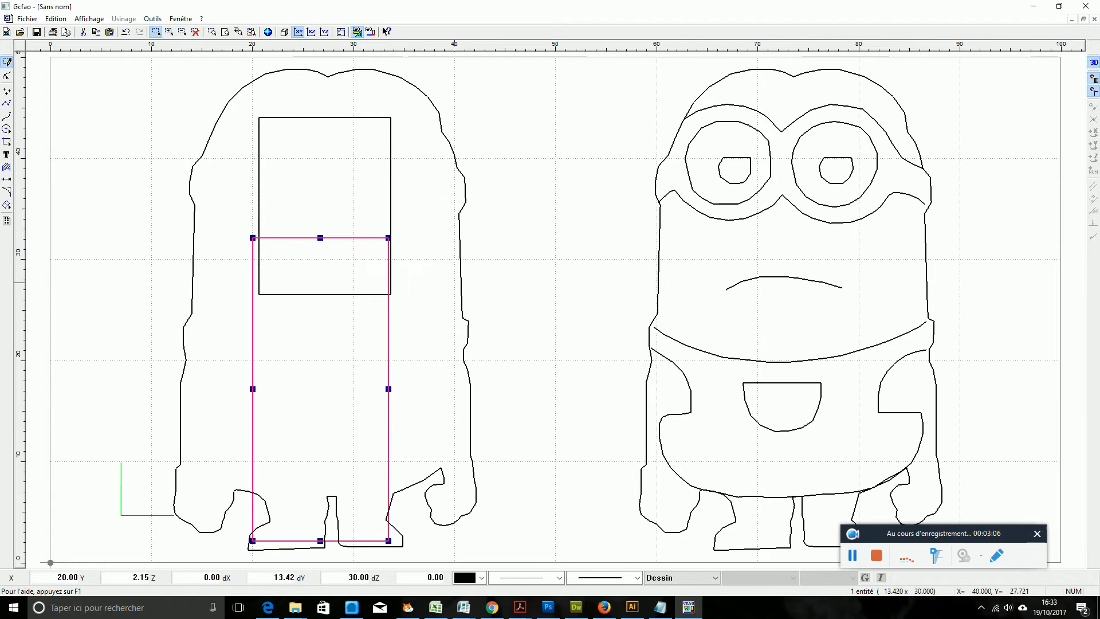
Set the upper rectangle's dimensions to 11.8 mm in X and 20 mm in Y.
left_click(329, 117)
right_click(330, 117)
left_click(372, 164)
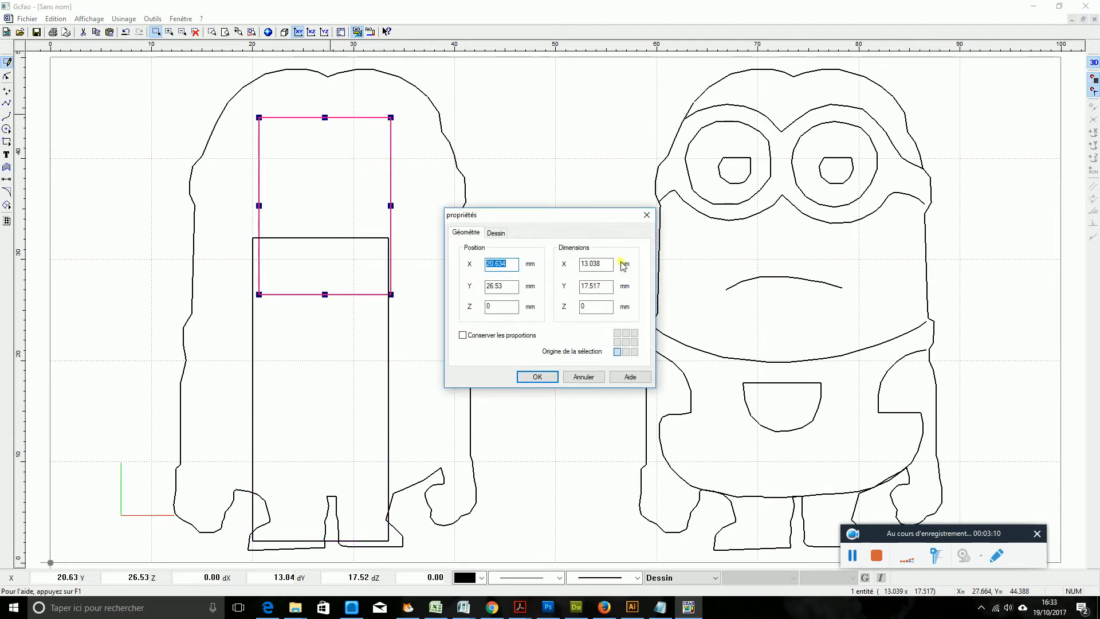
double_click(596, 264)
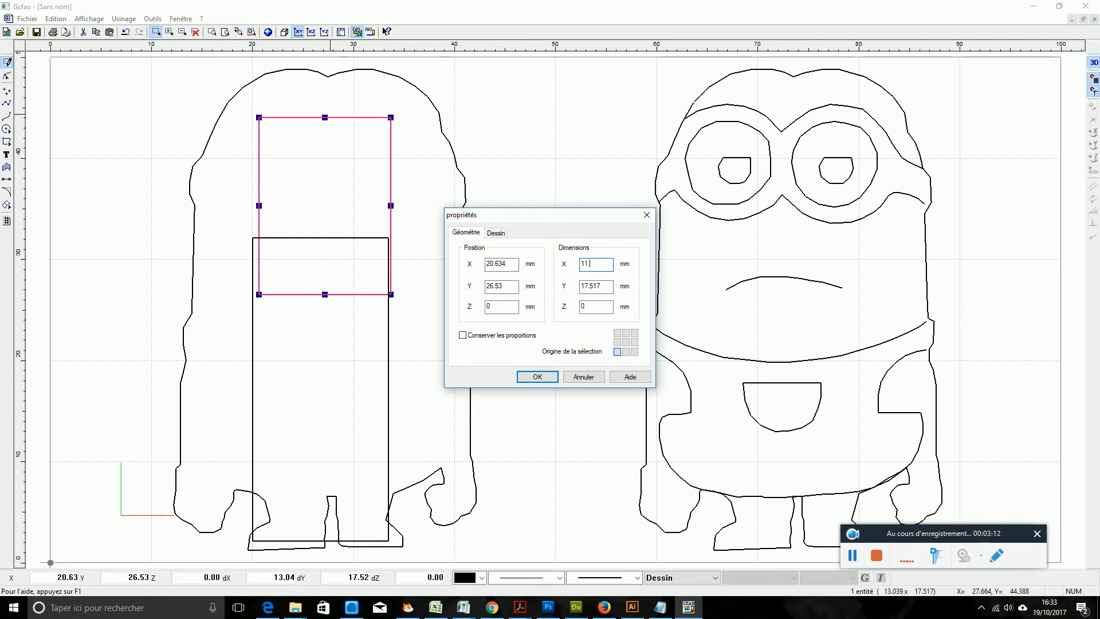
key("Tab")
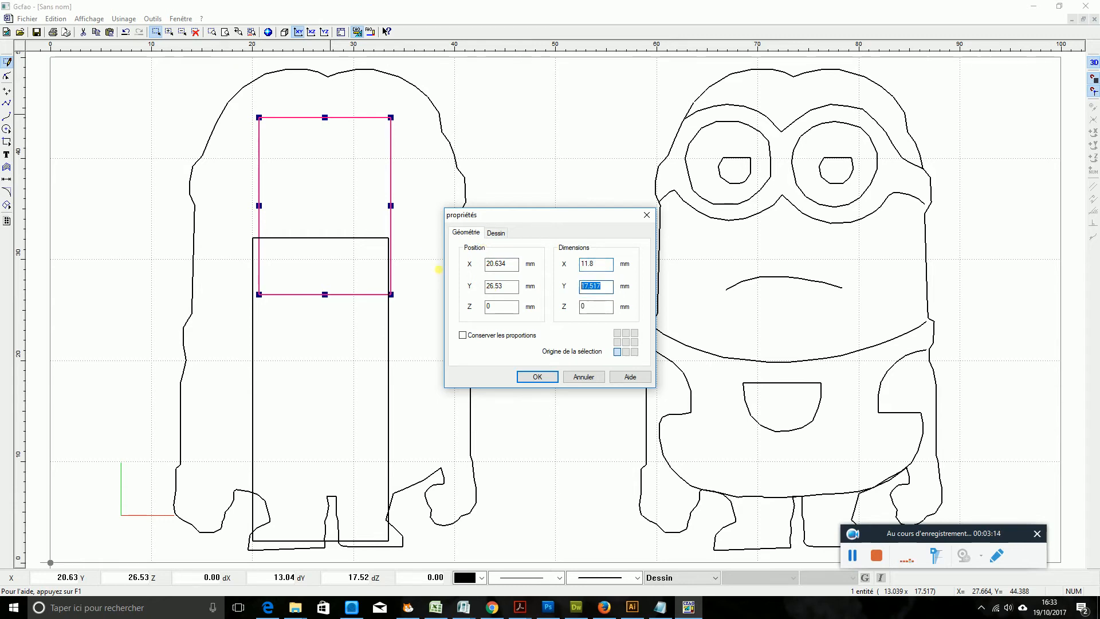
type("20")
key("Return")
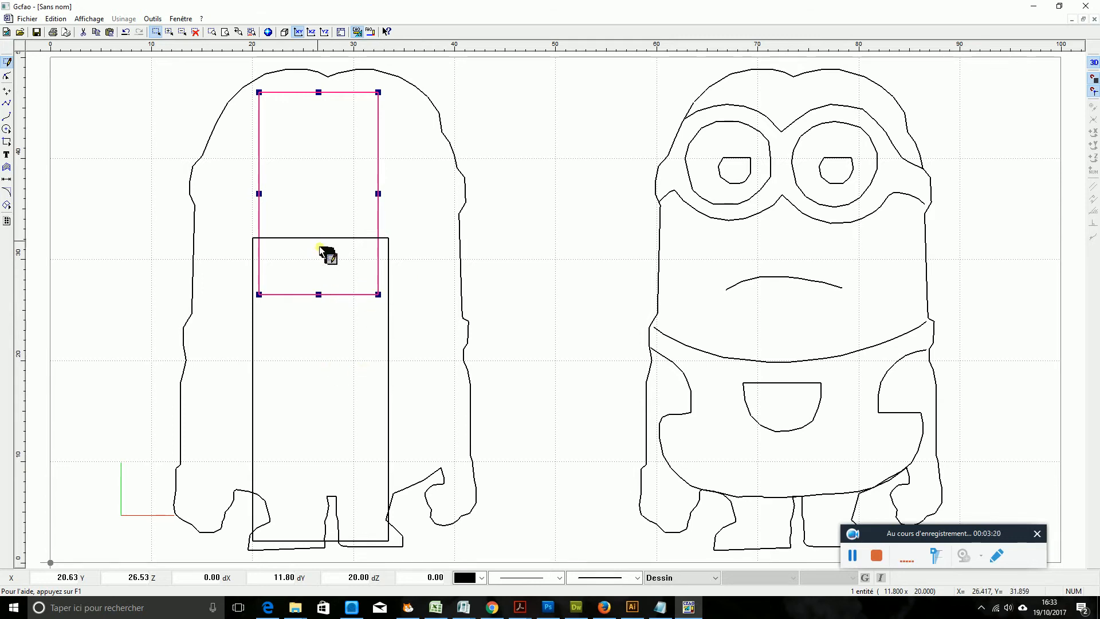
Draw a small spacer rectangle about 7.5 mm wide beside the left minion's head and set its height to 4 mm.
left_click(7, 142)
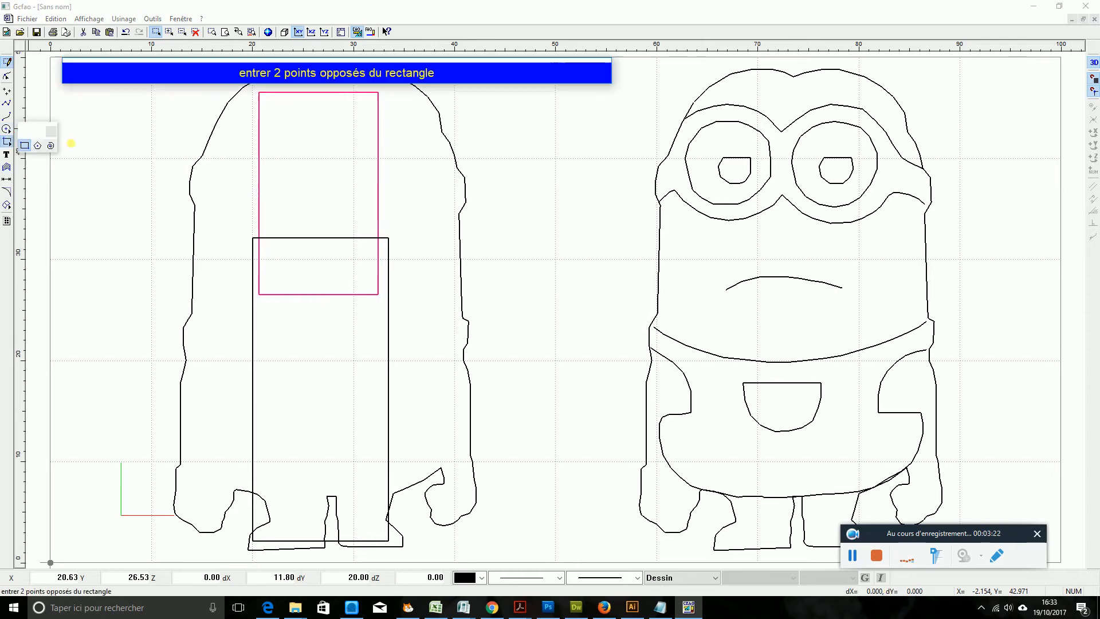
left_click(84, 145)
left_click(161, 183)
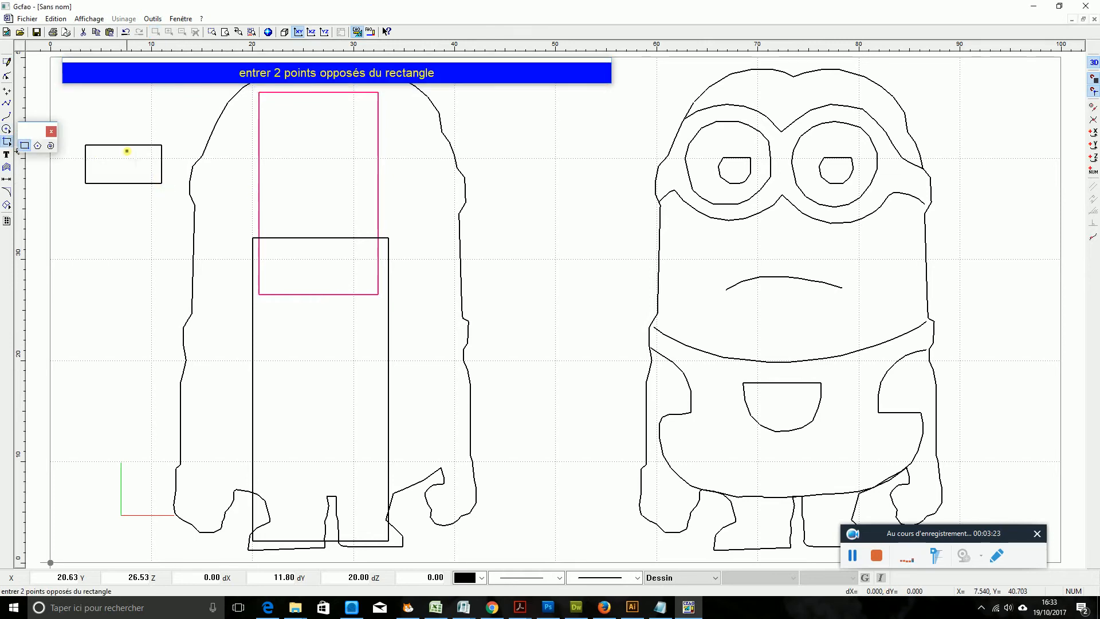
left_click(7, 61)
left_click(102, 145)
right_click(104, 146)
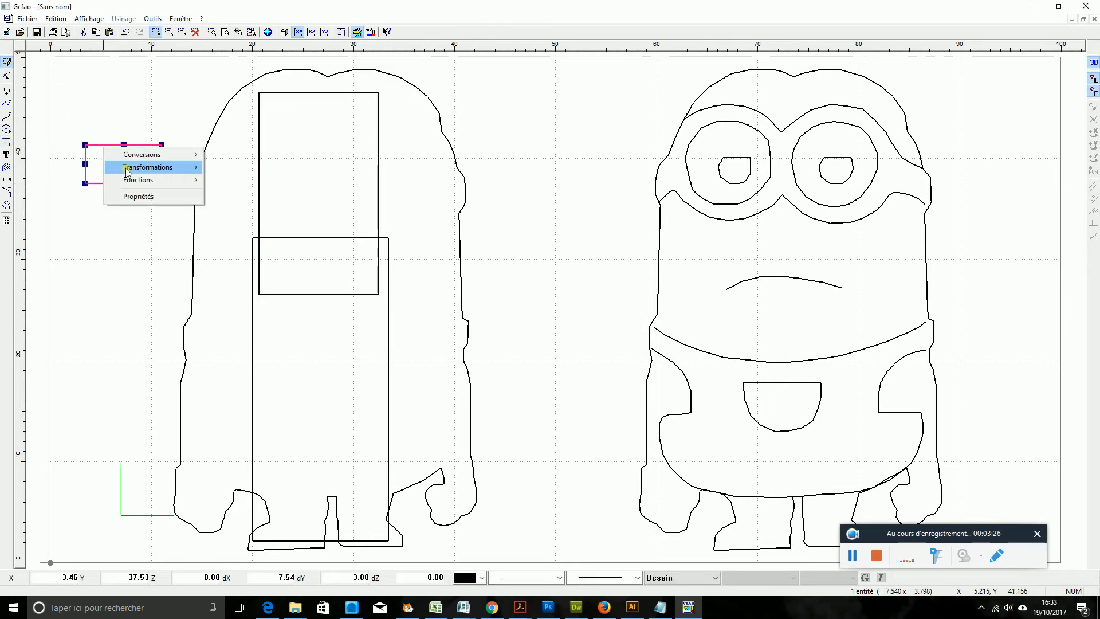
left_click(139, 198)
double_click(596, 286)
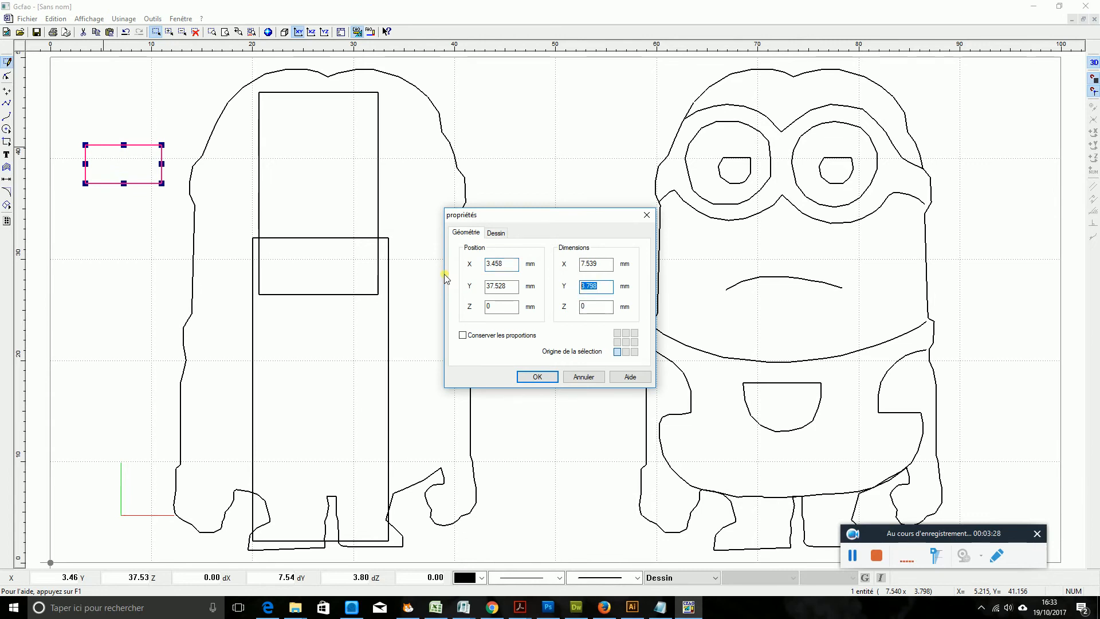
key("Return")
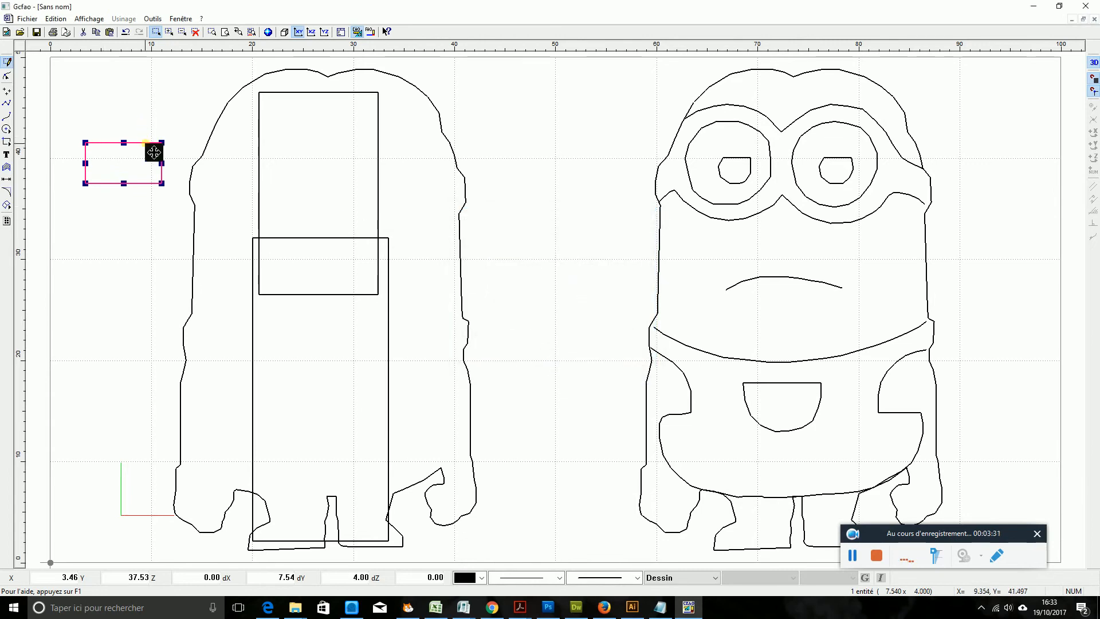
Place the spacer just inside the lower rectangle's top edge and align the upper rectangle's bottom edge with the spacer's bottom edge.
left_click_drag(154, 152, 355, 247)
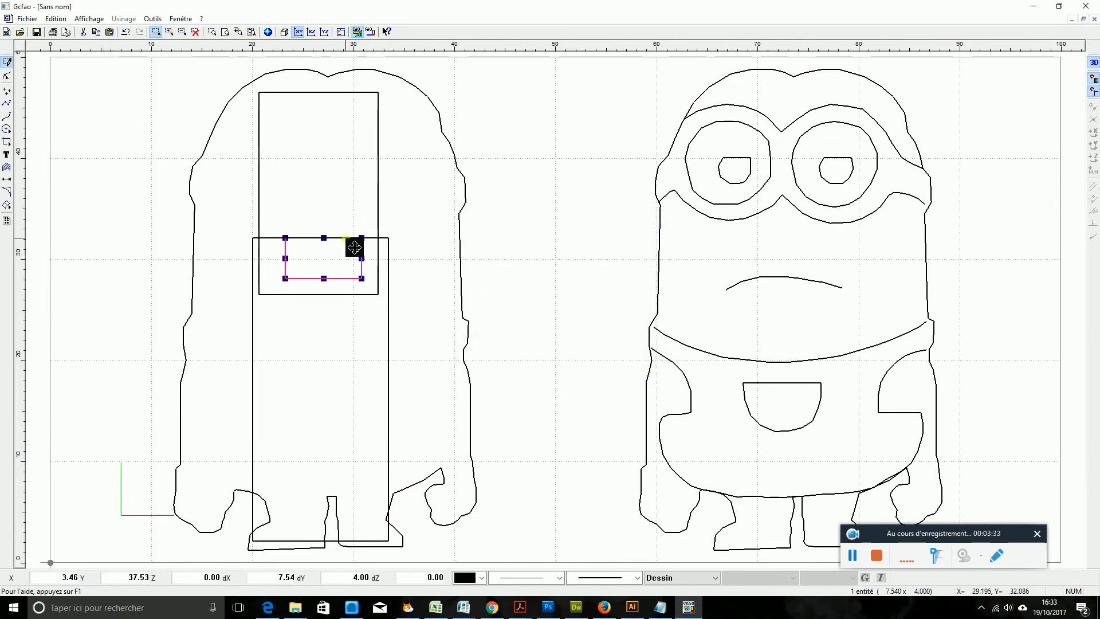
left_click_drag(347, 299, 351, 288)
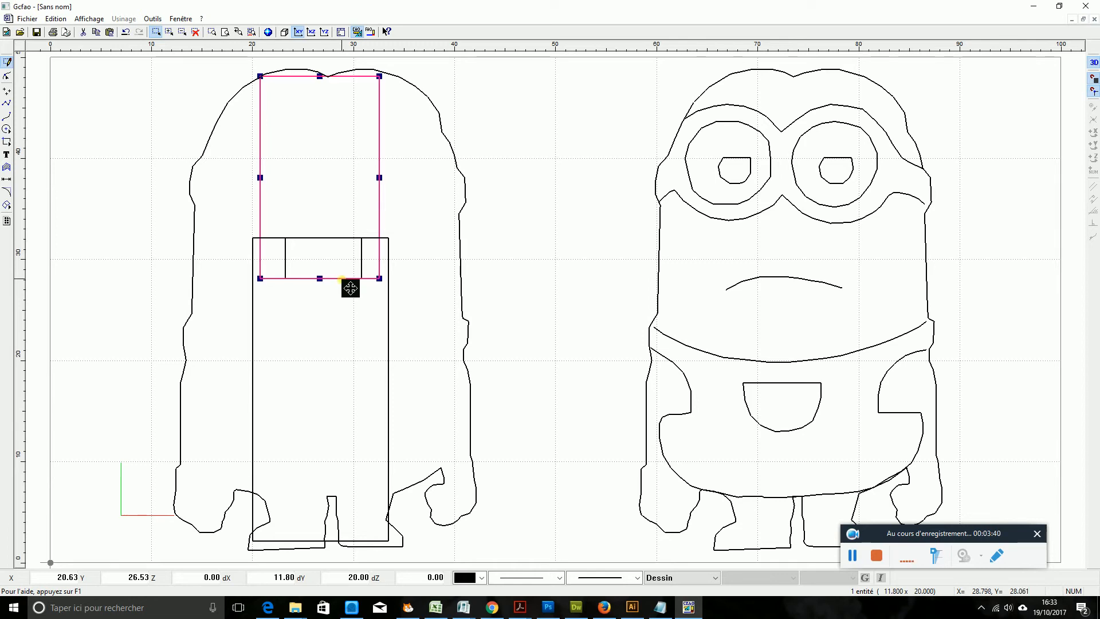
Move the spacer so it sits on top of the lower rectangle's upper edge, and set its height to 3 mm.
left_click(286, 259)
left_click_drag(294, 258, 294, 218)
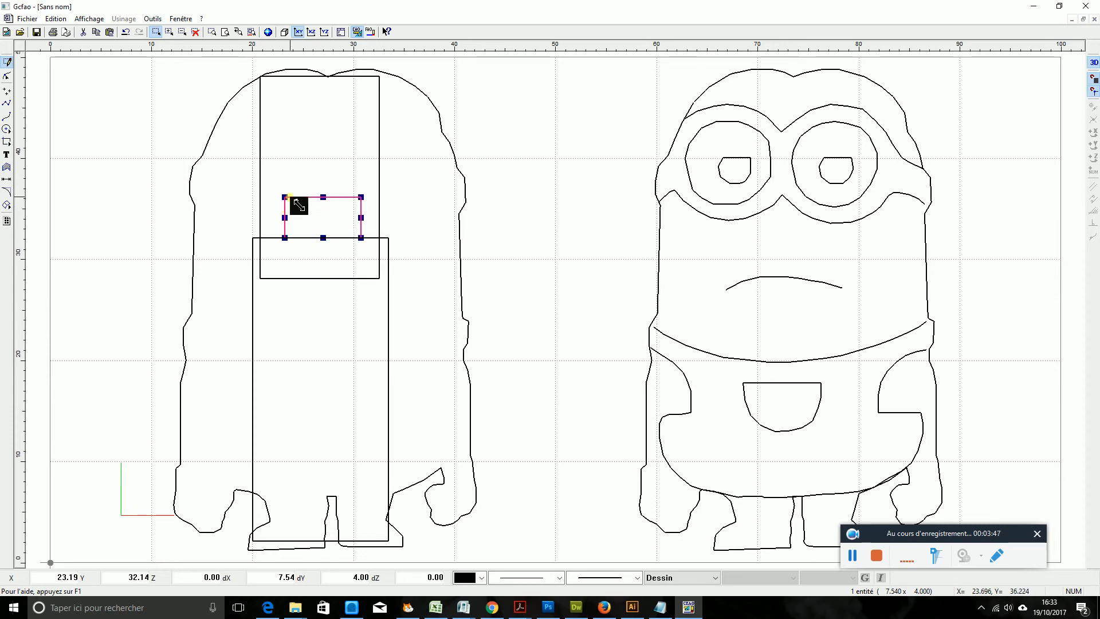
right_click(288, 205)
left_click(307, 252)
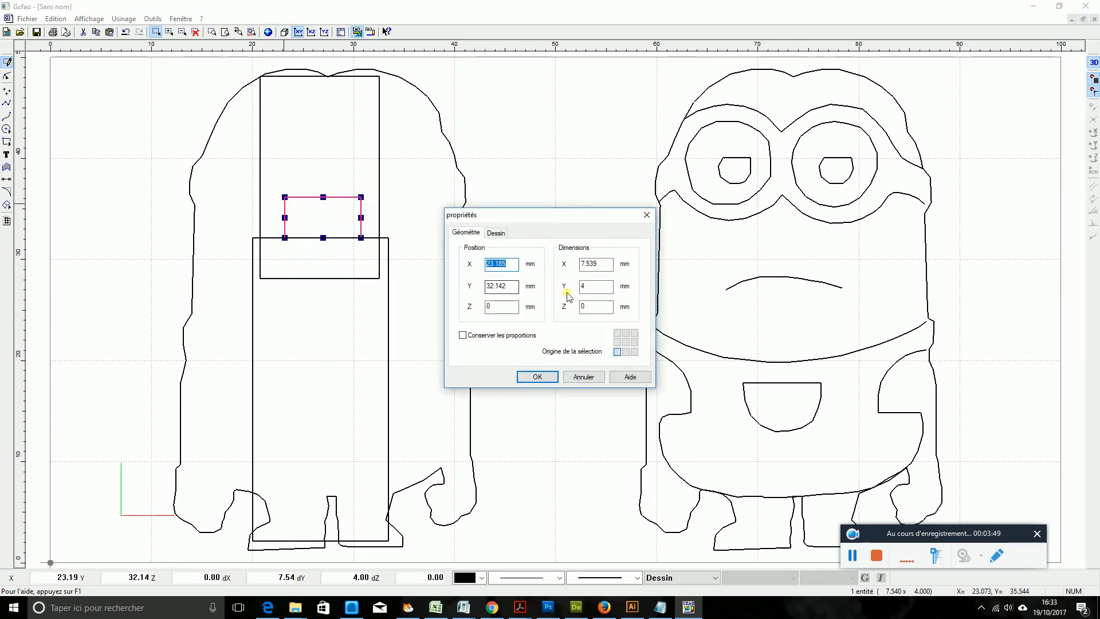
key("Tab")
key("Tab")
key("Tab")
key("Tab")
type("3")
key("Return")
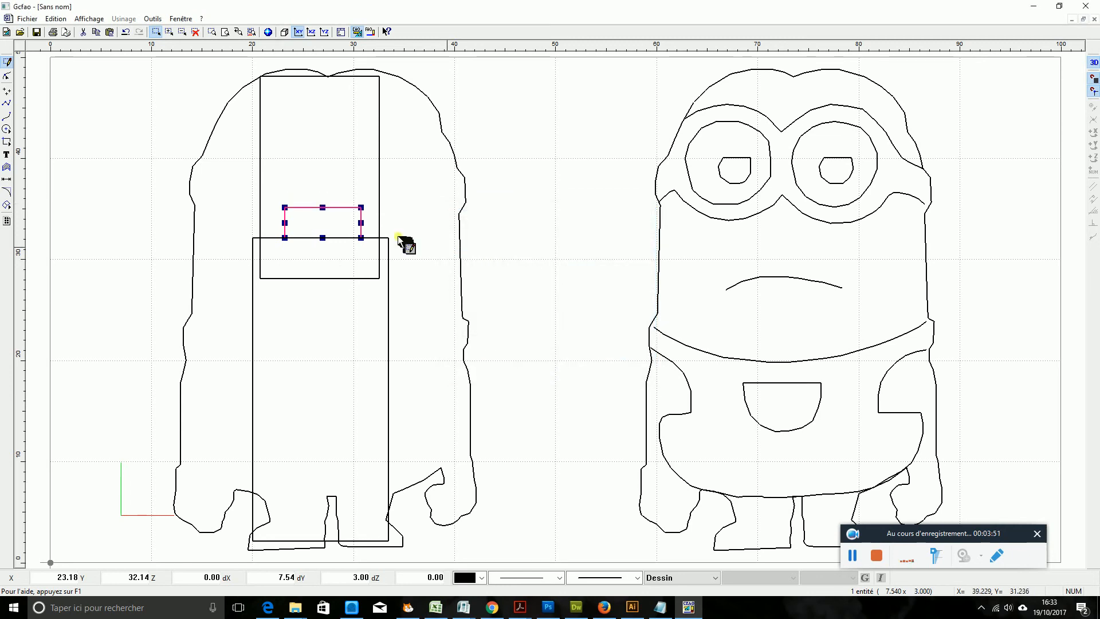
Draw a horizontal line from the spacer's upper-left corner across both minions to about X 93 mm.
left_click(9, 105)
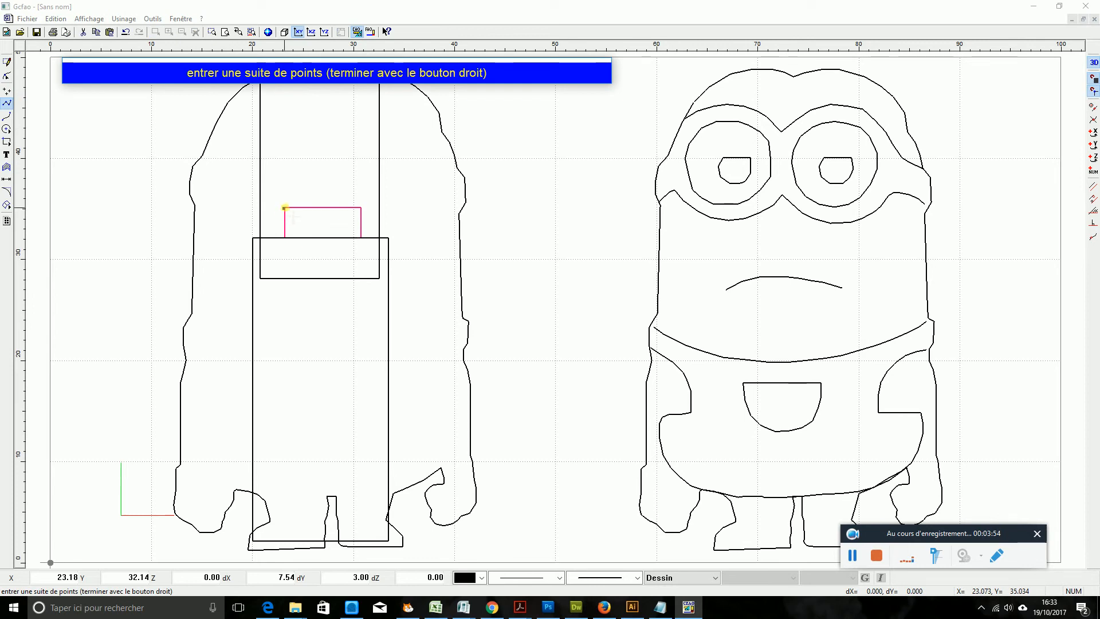
left_click(291, 208)
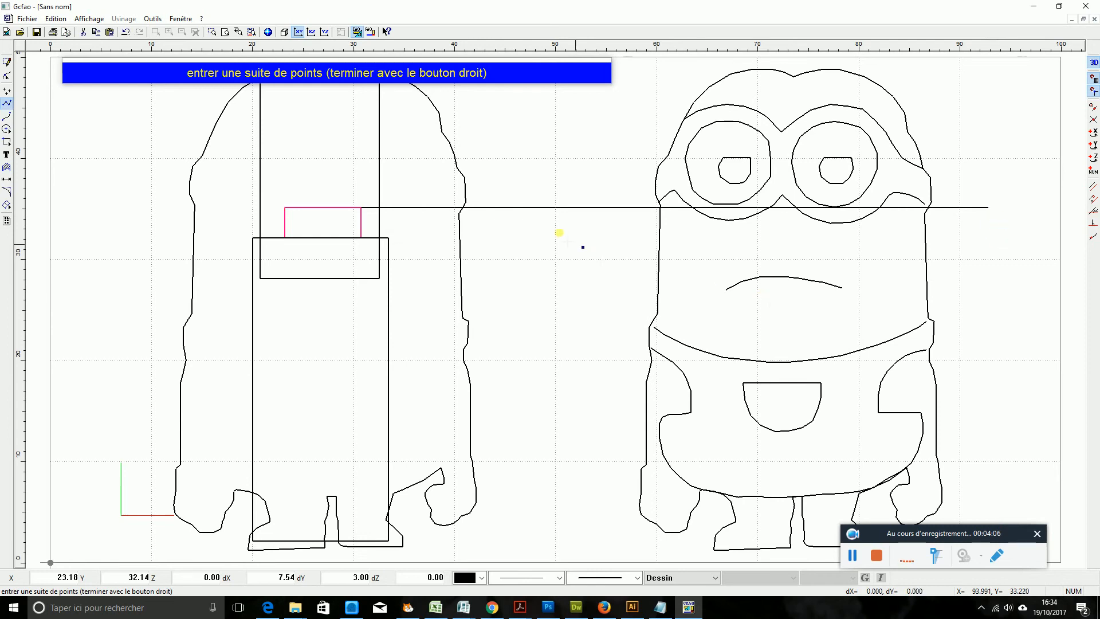
right_click(455, 228)
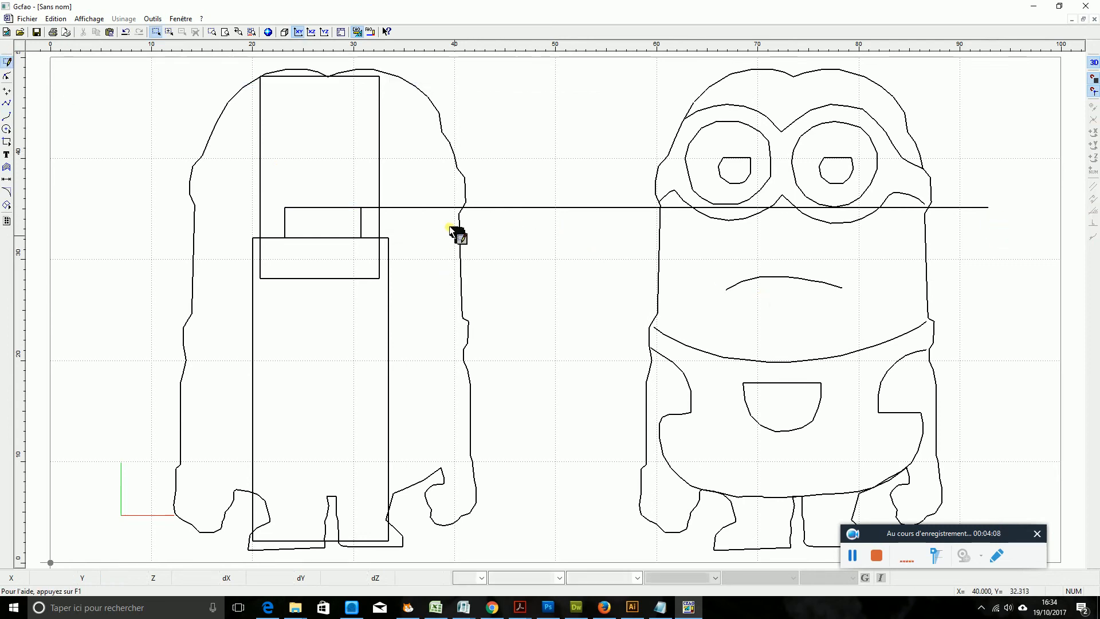
Stretch the horizontal line to run 80 mm from X 10 to X 90 mm, and delete the small spacer rectangle.
left_click(449, 208)
left_click_drag(308, 210, 160, 203)
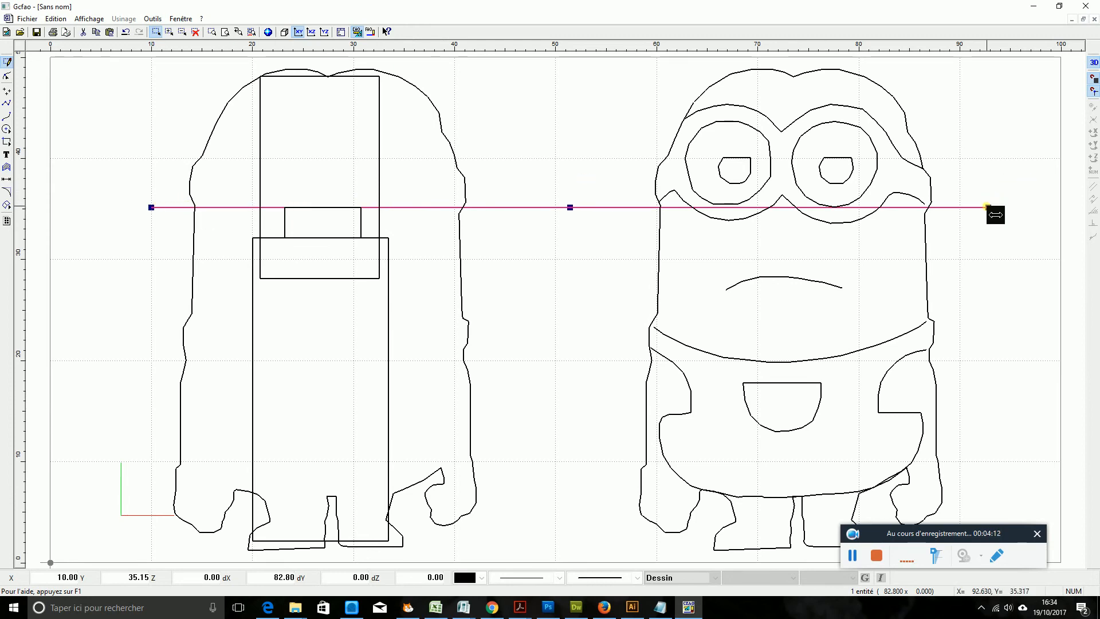
left_click_drag(988, 207, 960, 206)
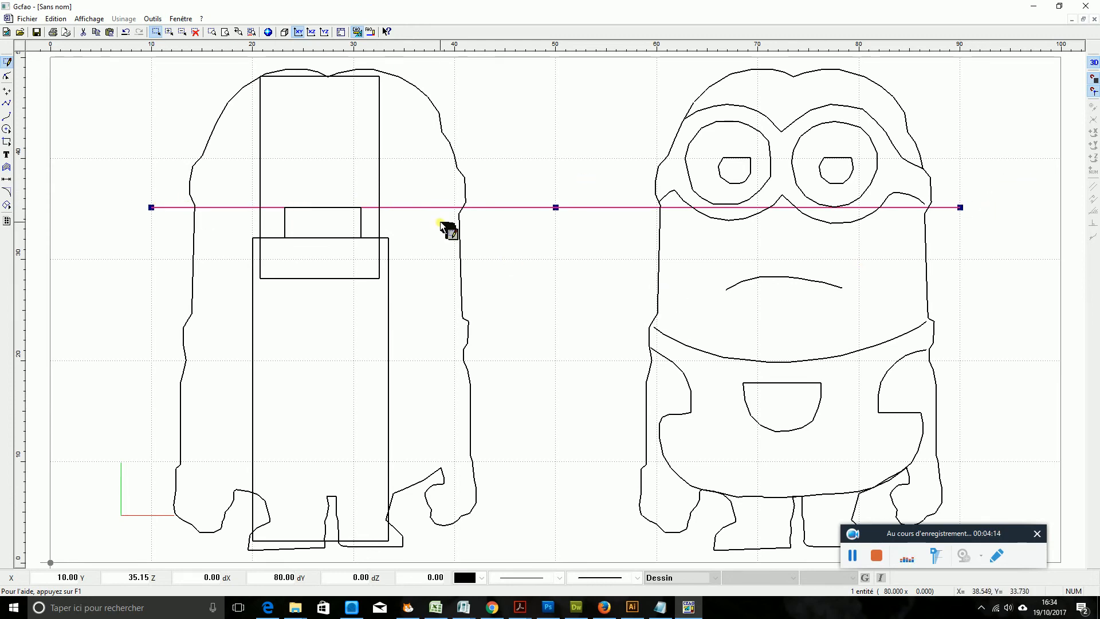
left_click(362, 219)
key("Delete")
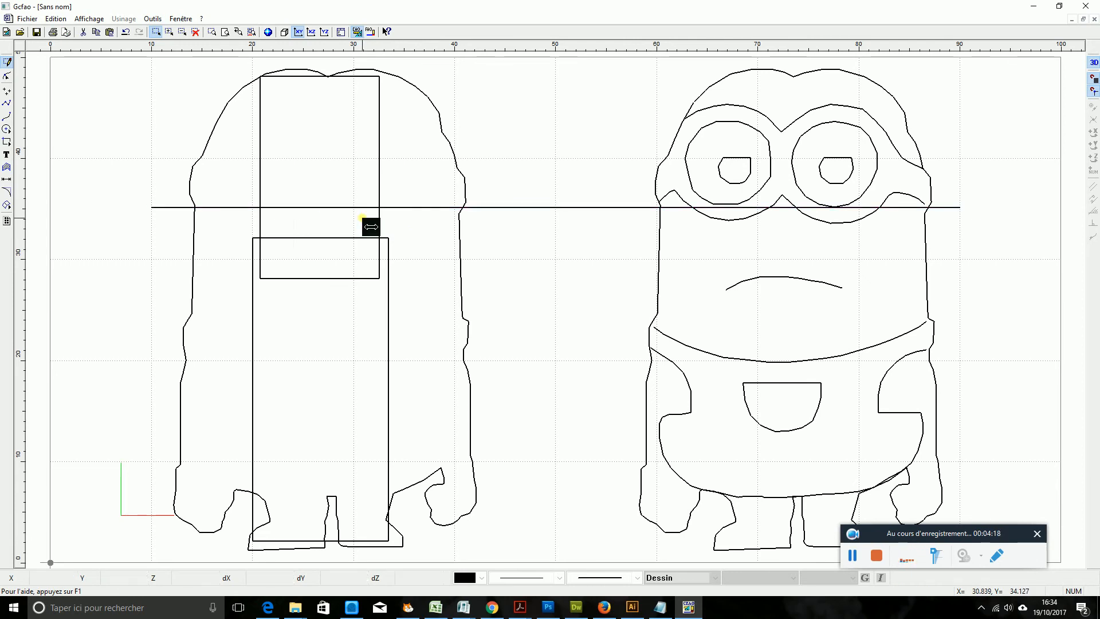
Align the upper and lower rectangles inside the silhouette horizontally on their centres.
left_click(260, 158)
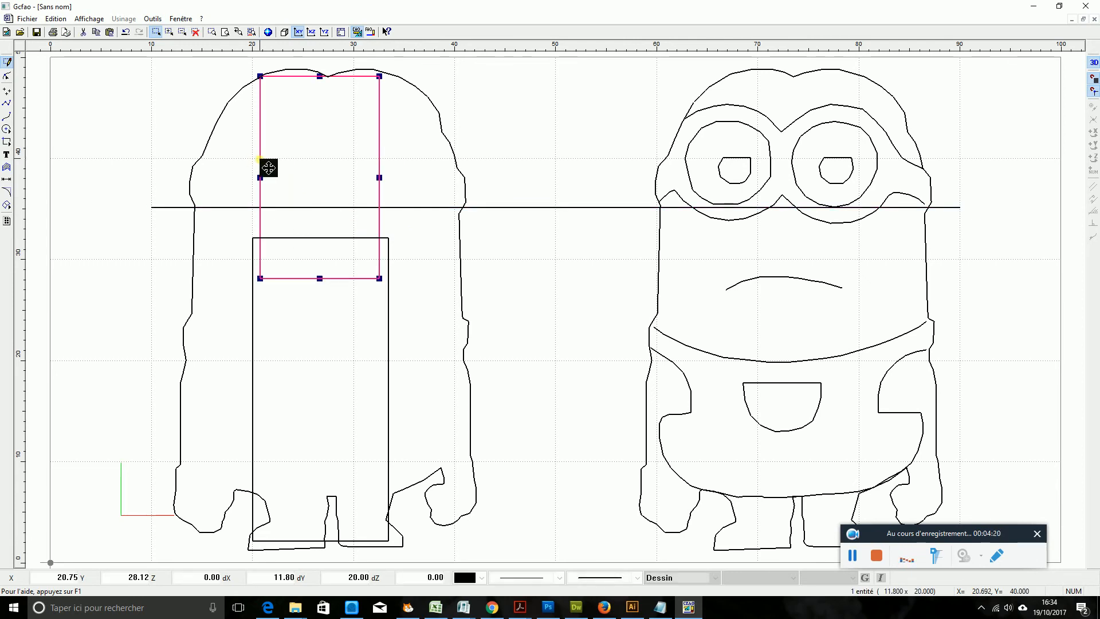
left_click(254, 323, "shift")
right_click(269, 293)
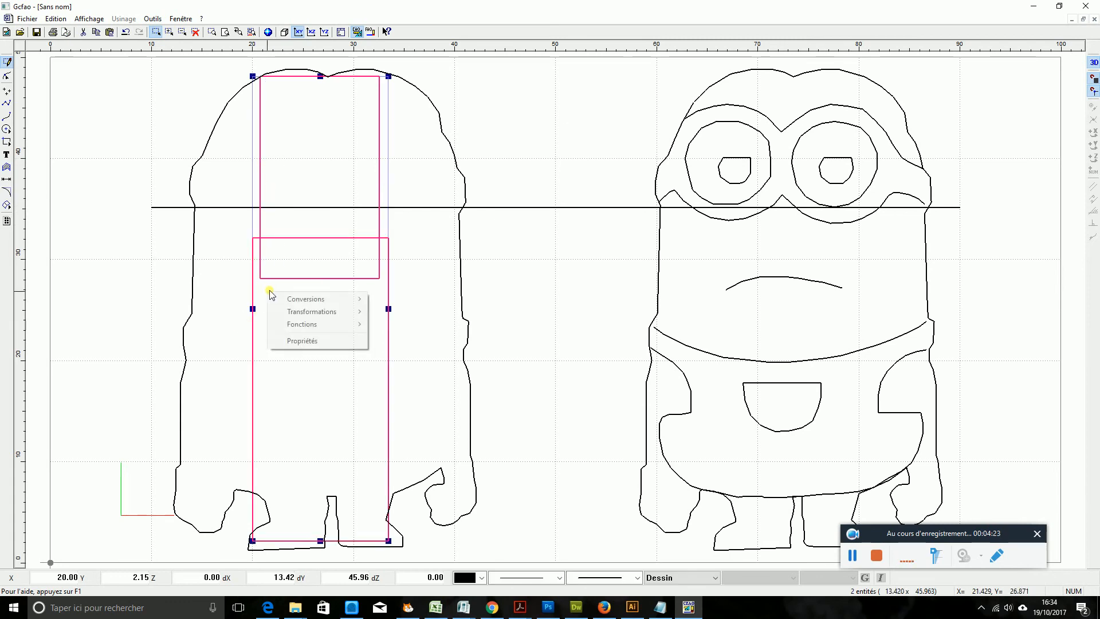
left_click(307, 342)
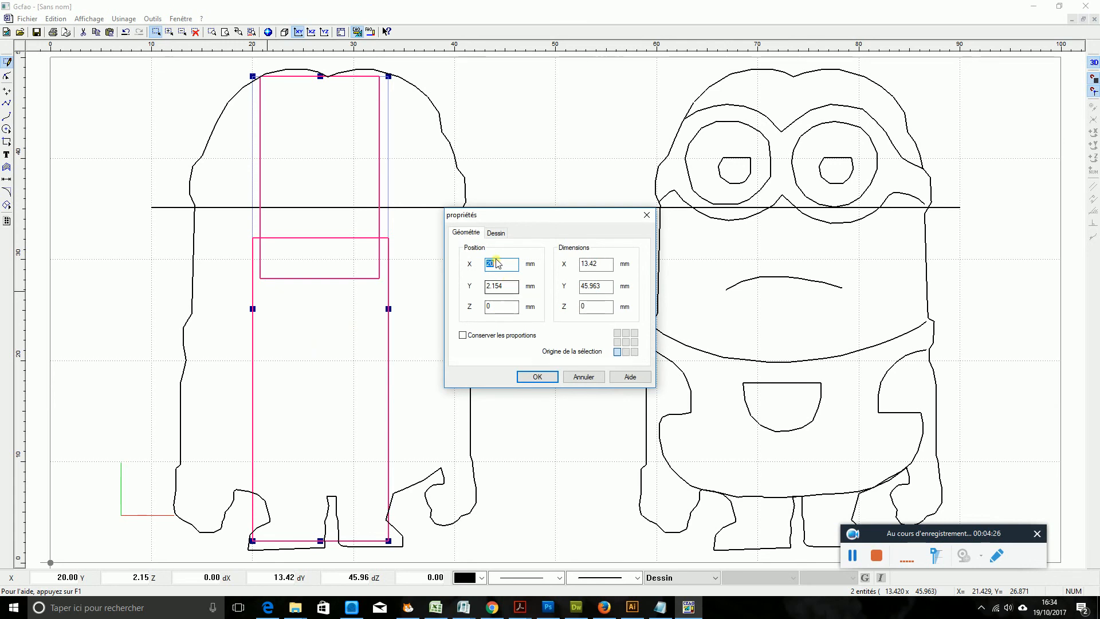
left_click(580, 379)
right_click(391, 360)
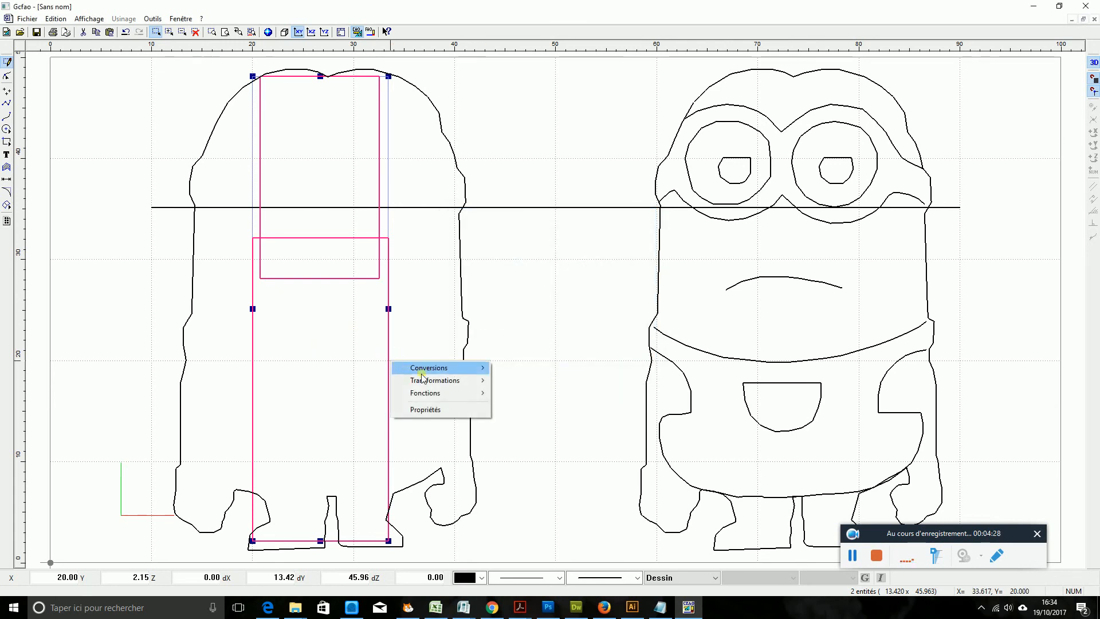
mouse_move(465, 381)
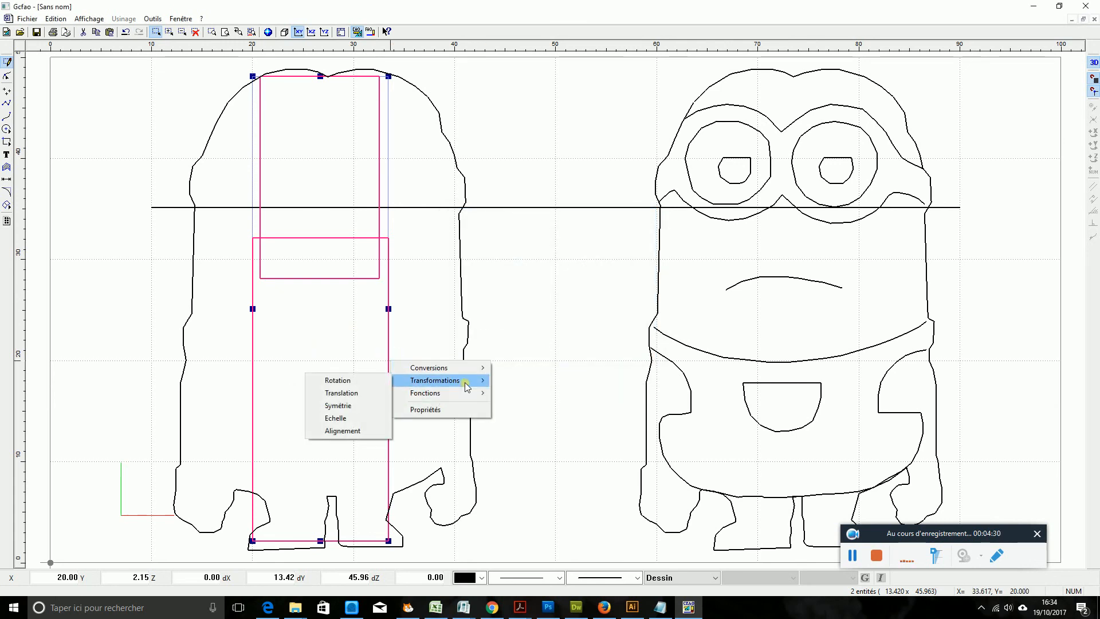
left_click(352, 431)
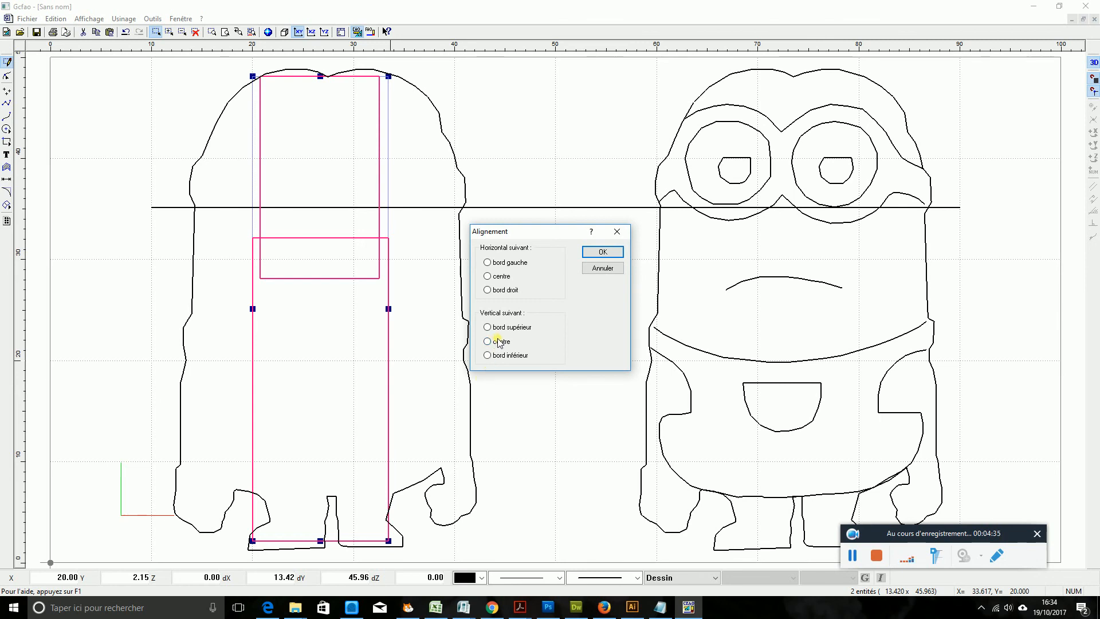
left_click(505, 278)
left_click(593, 252)
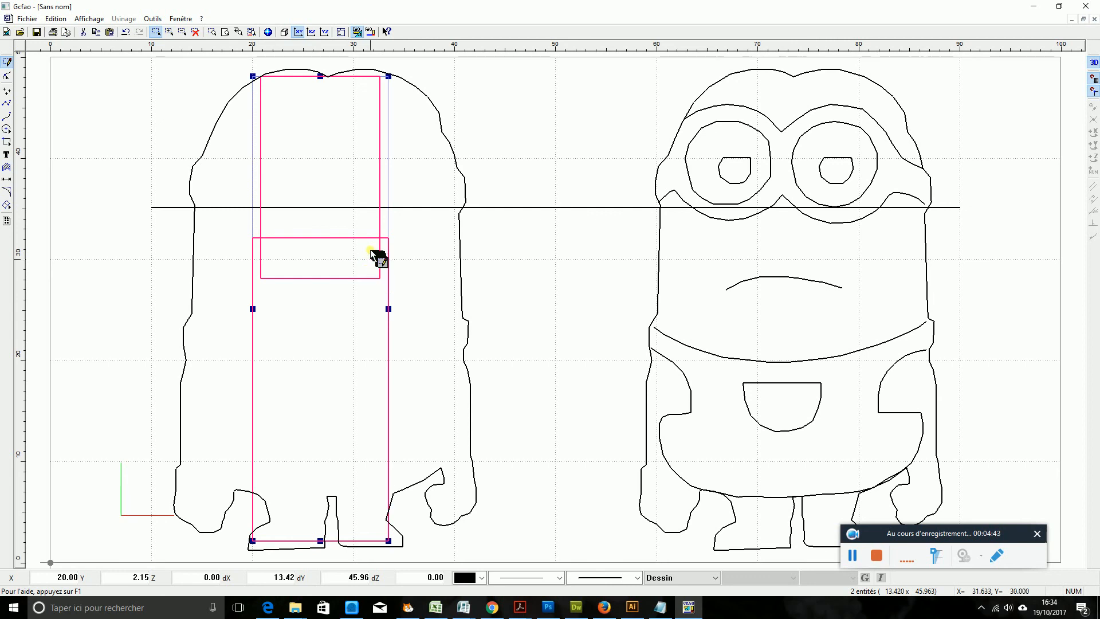
Shift both rectangles and the horizontal cut line together slightly downward, so the lower rectangle's bottom edge meets the silhouette's feet.
left_click(246, 207, "shift")
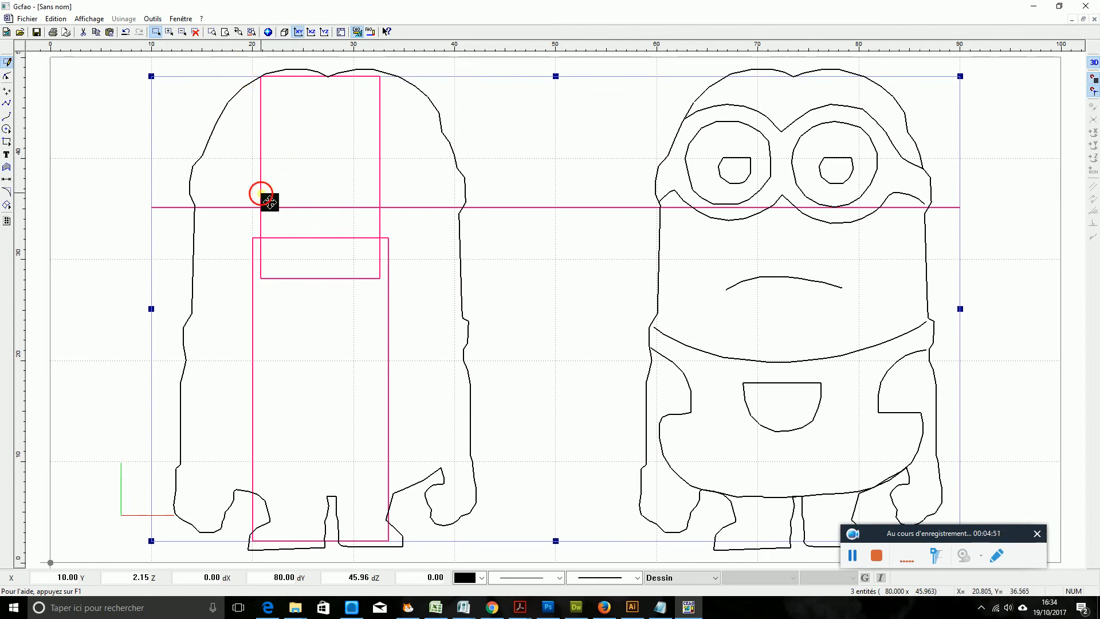
mouse_move(265, 196)
left_mouse_down()
mouse_move(276, 208)
mouse_move(266, 201)
left_mouse_up()
left_click(64, 281)
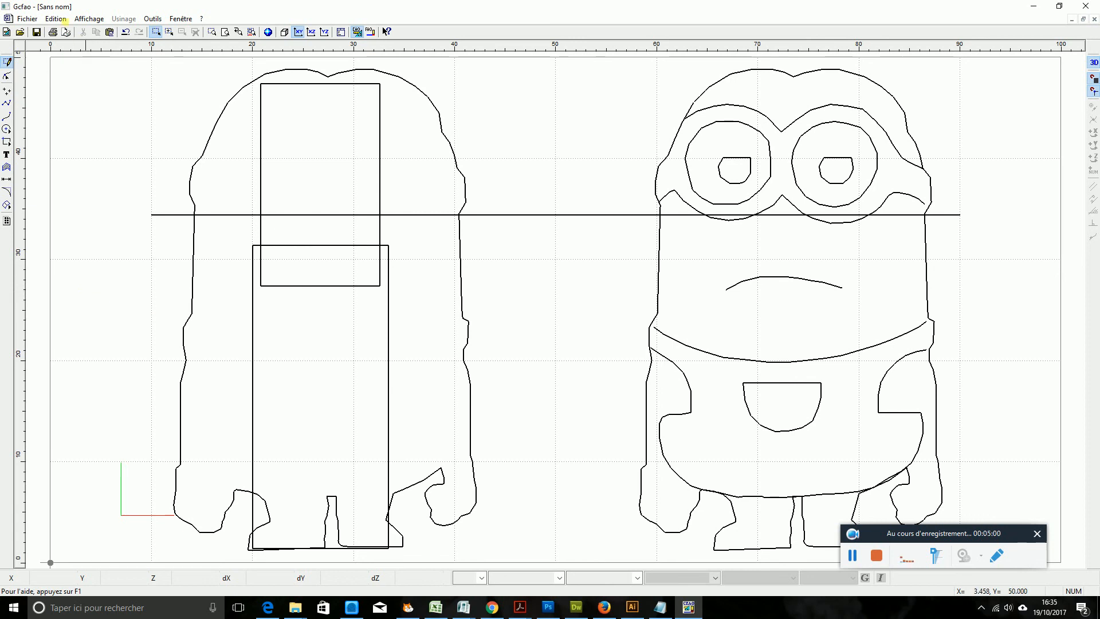
Save the drawing as a CFao (*.grl) file over the existing mignon file in the Documents folder.
left_click(35, 20)
left_click(53, 81)
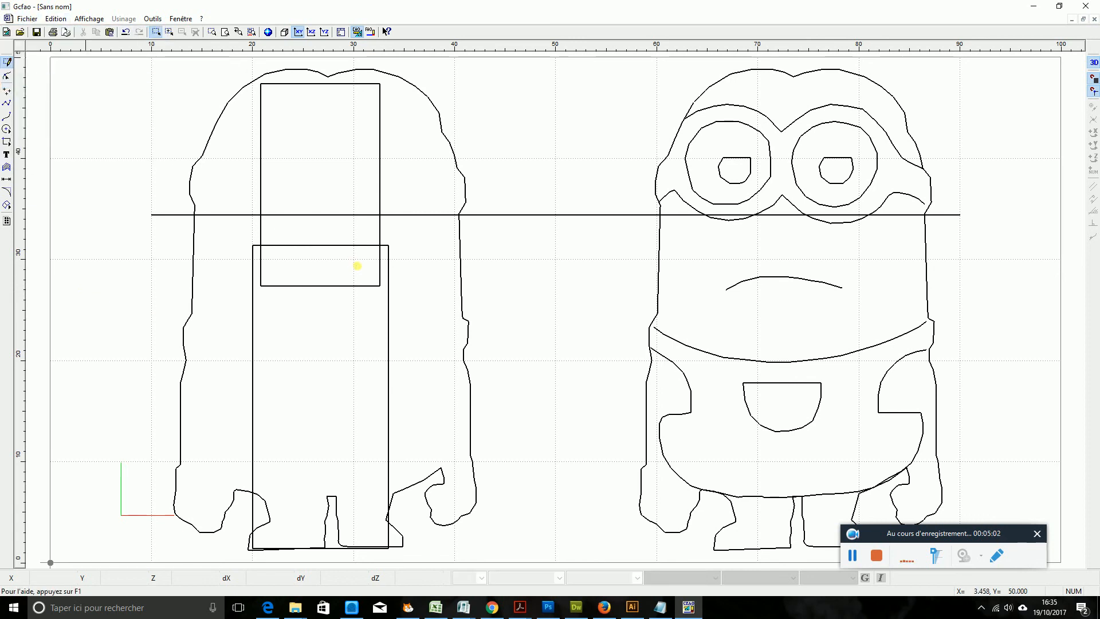
left_click(260, 182)
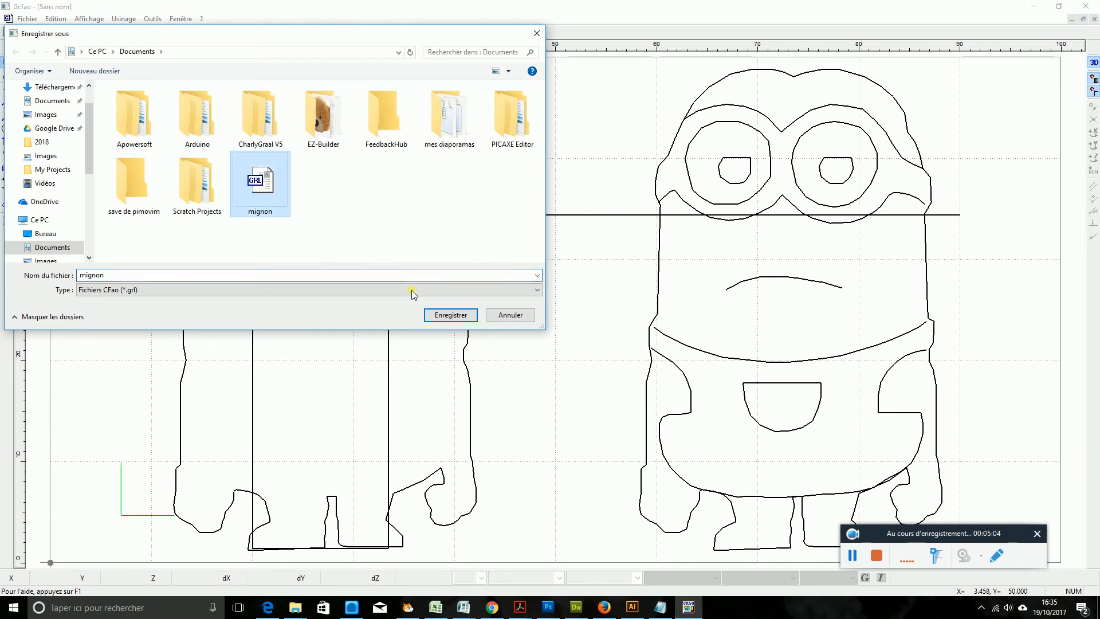
left_click(441, 316)
left_click(596, 310)
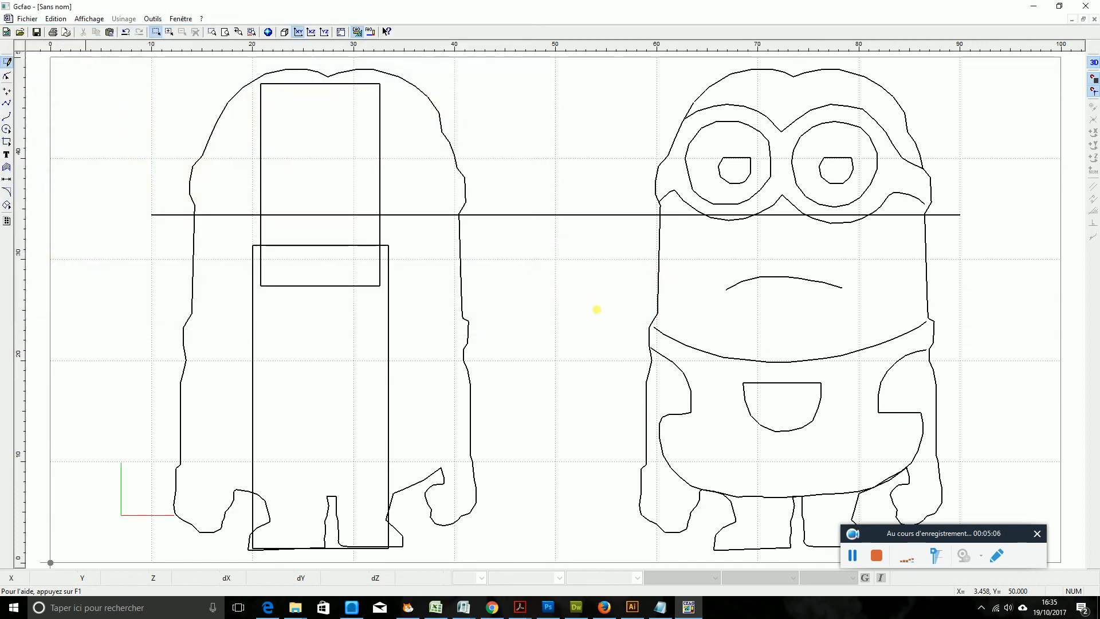